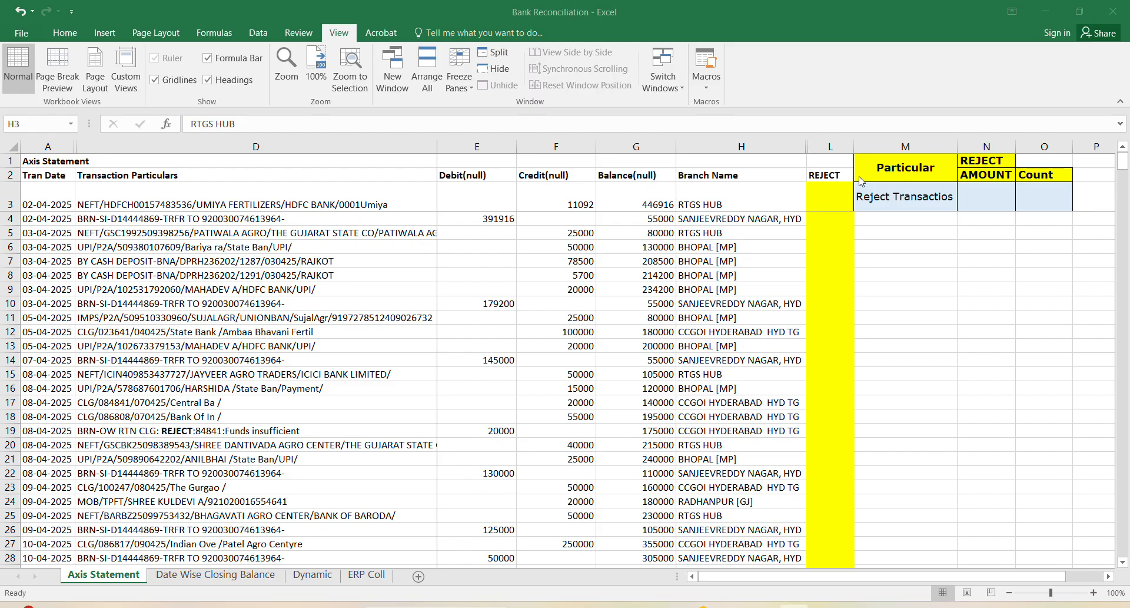
Enter =(ISNUMBER(SEARCH(L2,D3))) in cell L3 to test the transaction particulars for the REJECT heading text.
{"action": "left_click", "coordinate": [820, 189]}
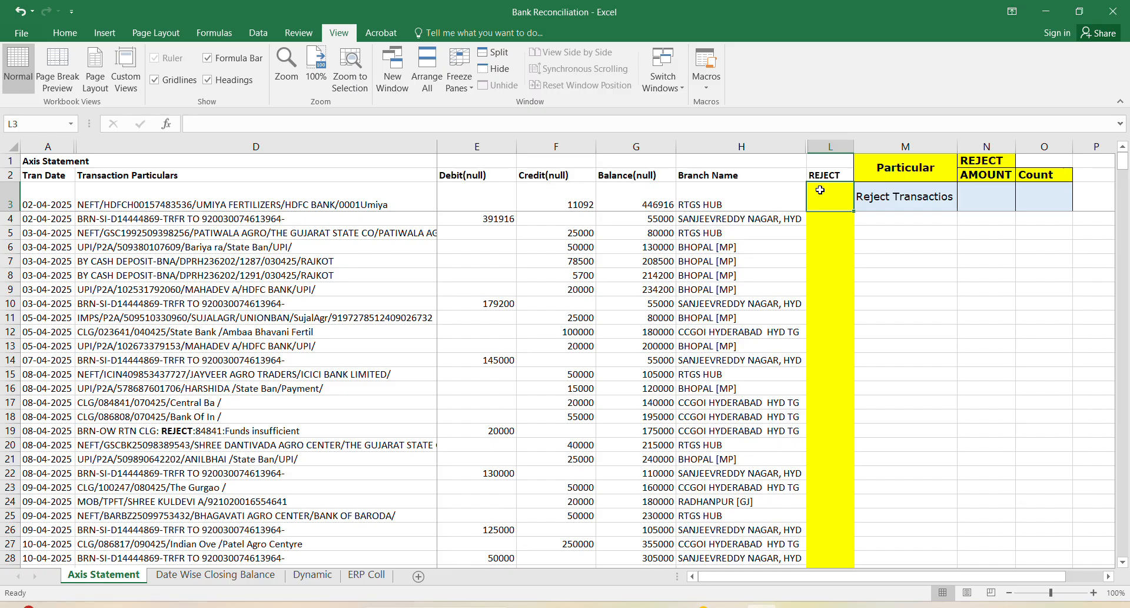
{"action": "type", "text": "+"}
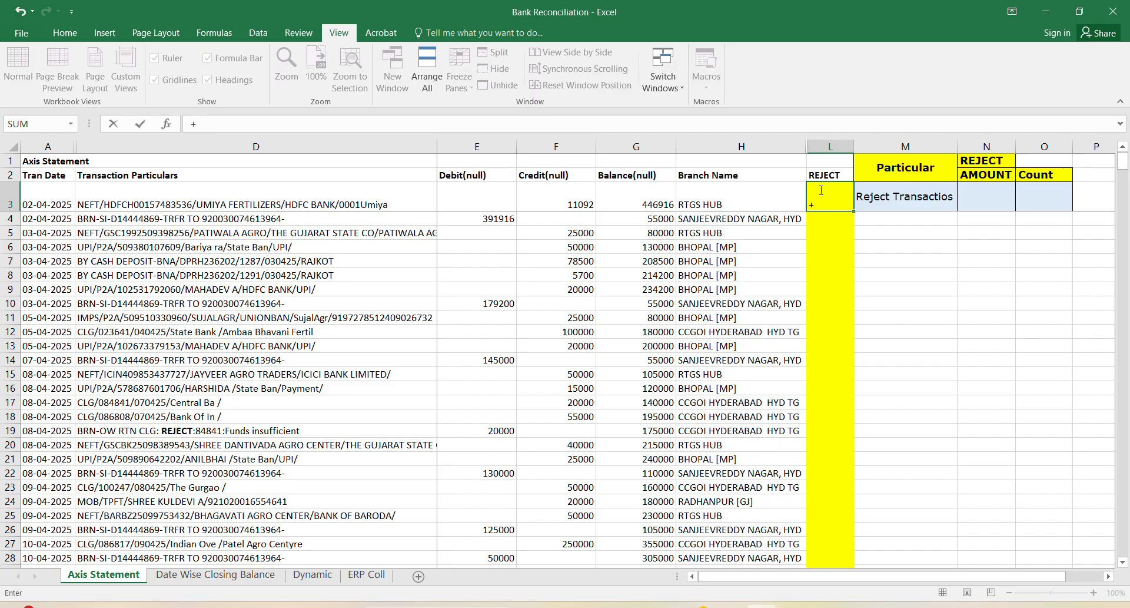
{"action": "key", "text": "BackSpace"}
{"action": "type", "text": "=(ISNUM"}
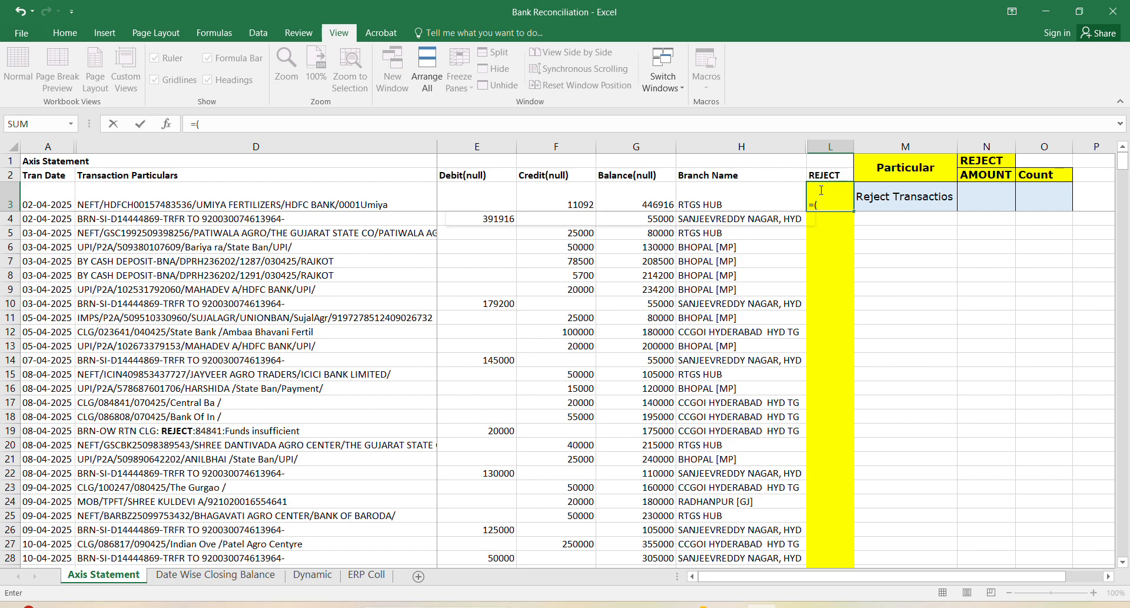
{"action": "type", "text": "BER"}
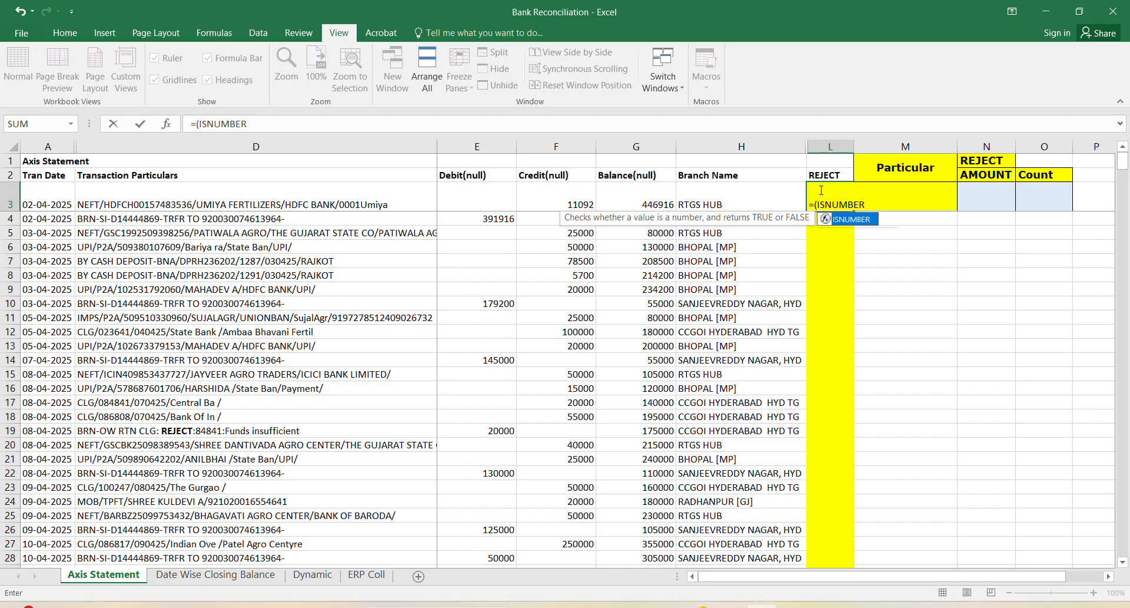
{"action": "type", "text": "(SEARC"}
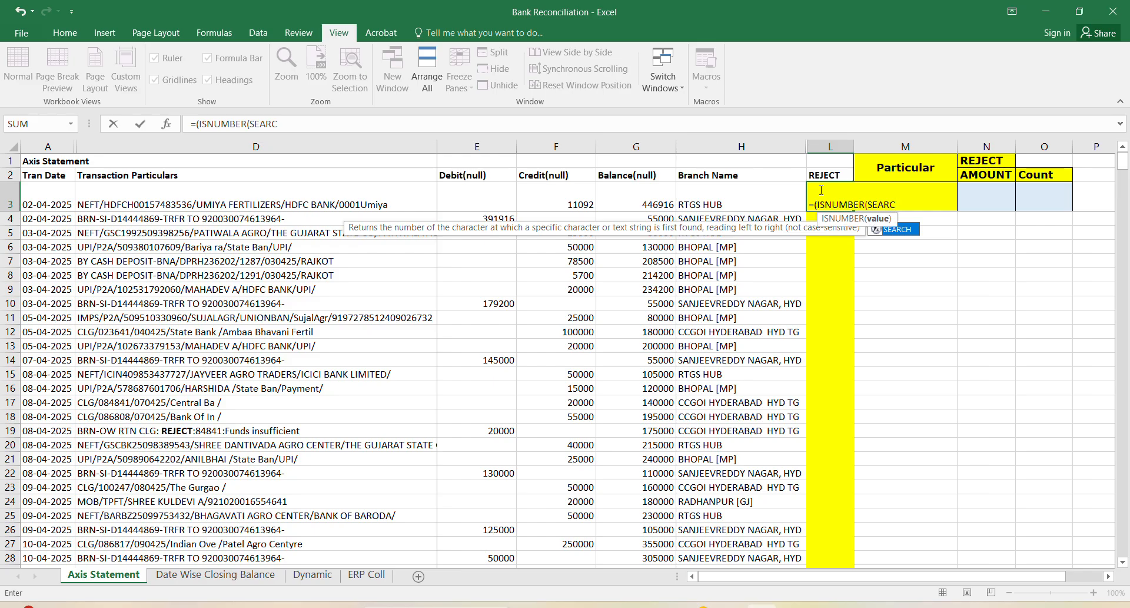
{"action": "type", "text": "H("}
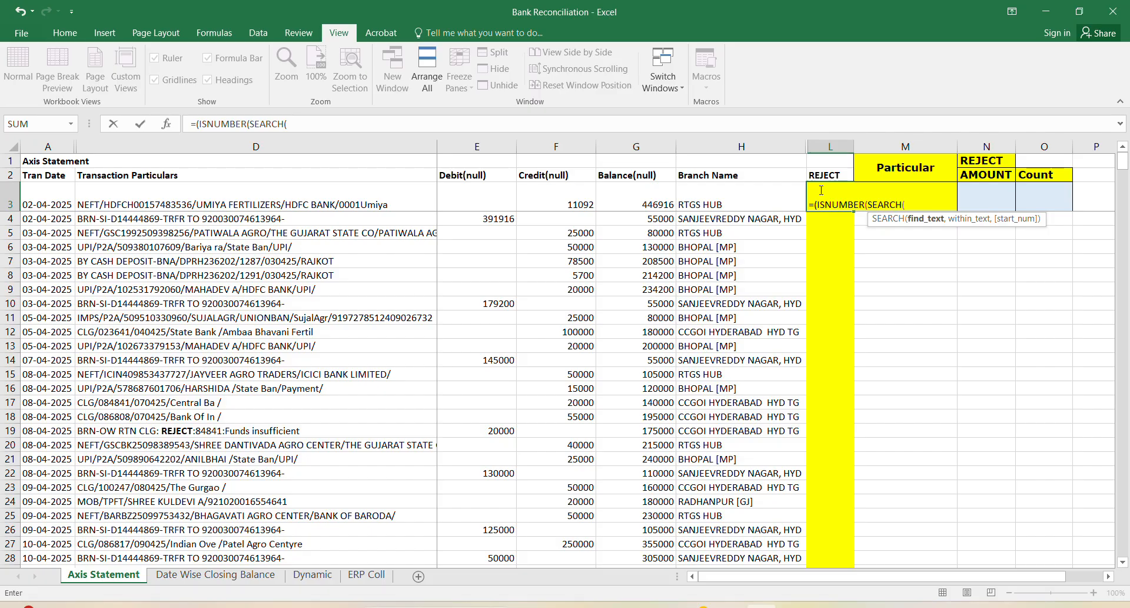
{"action": "key", "text": "Up"}
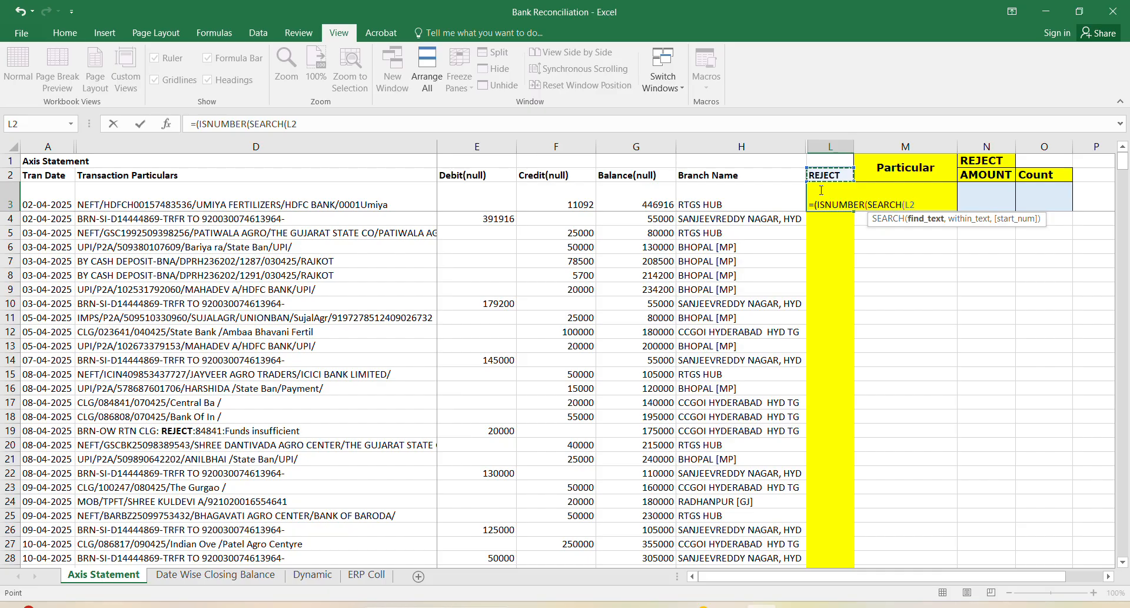
{"action": "type", "text": ","}
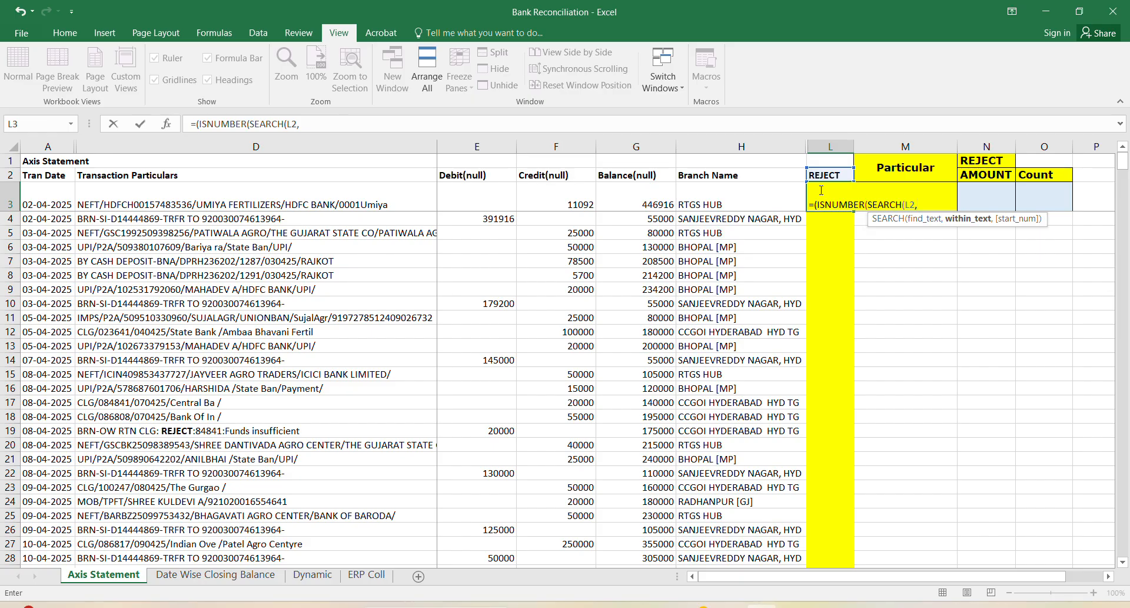
{"action": "key", "text": "Left"}
{"action": "key", "text": "Left"}
{"action": "key", "text": "Left"}
{"action": "key", "text": "Left"}
{"action": "key", "text": "Left"}
{"action": "key", "text": "Left"}
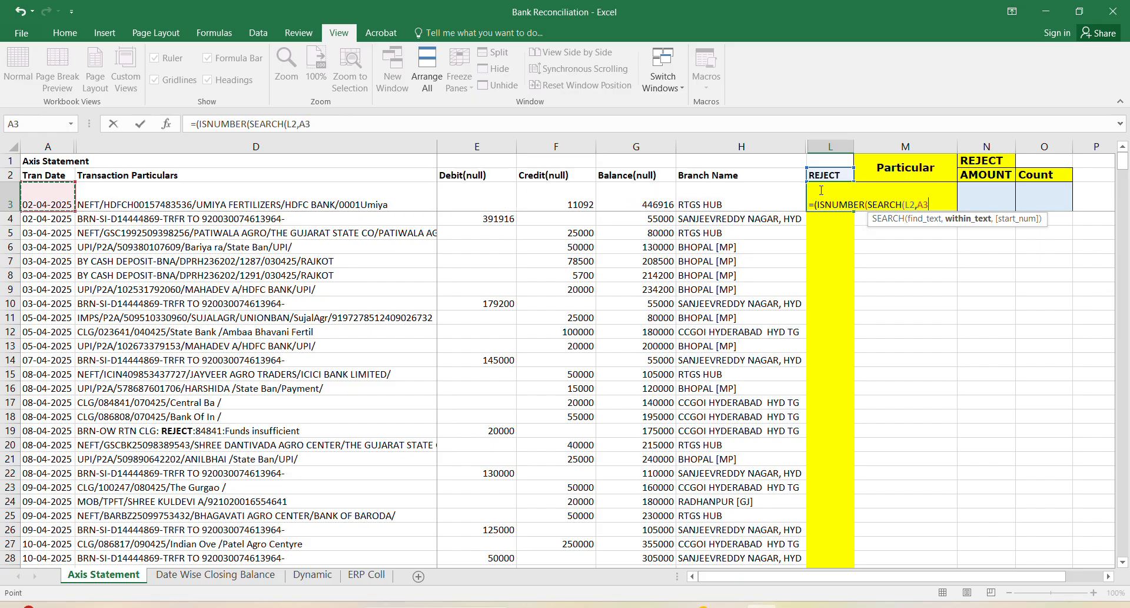
{"action": "key", "text": "Right"}
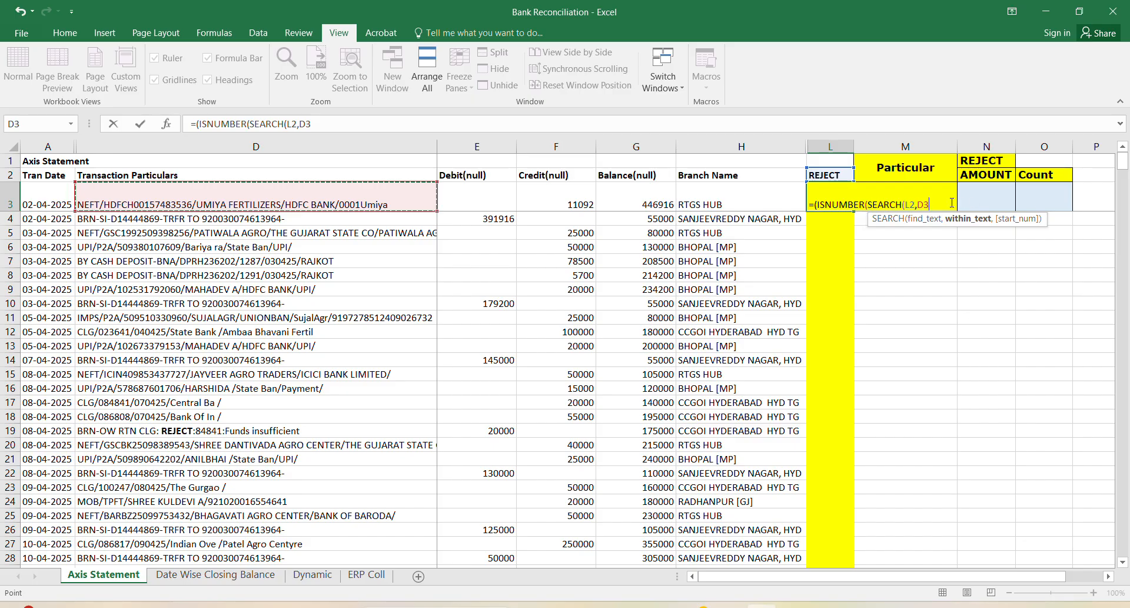
{"action": "type", "text": "))"}
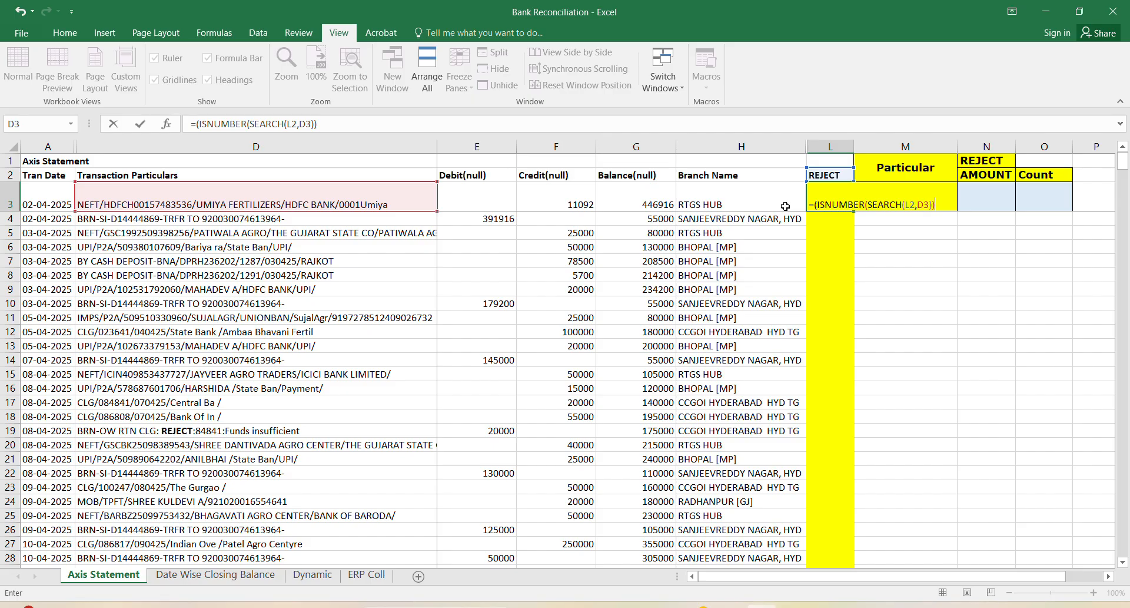
{"action": "key", "text": "Return"}
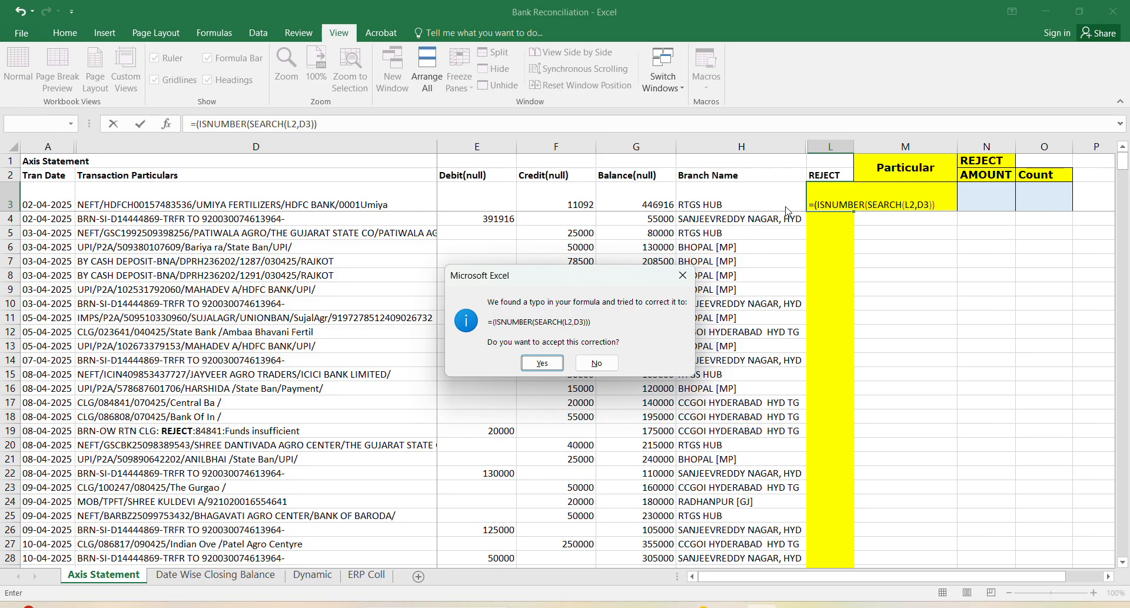
{"action": "key", "text": "Return"}
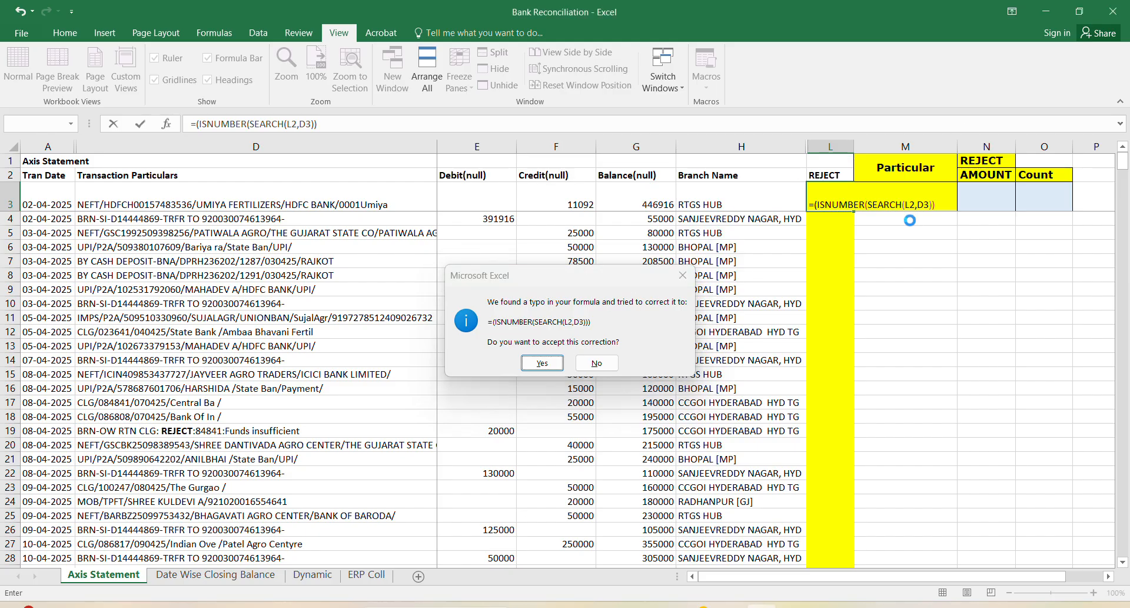
Remove the redundant outer pair of parentheses from the L3 formula, leaving =ISNUMBER(SEARCH(L2,D3)).
{"action": "key", "text": "Up"}
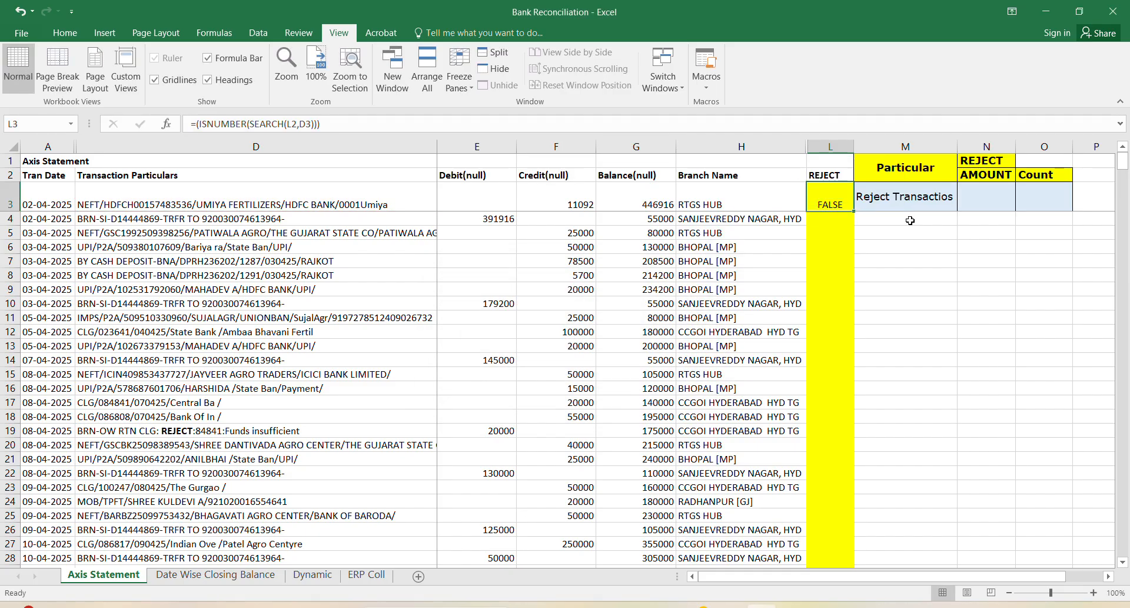
{"action": "key", "text": "F2"}
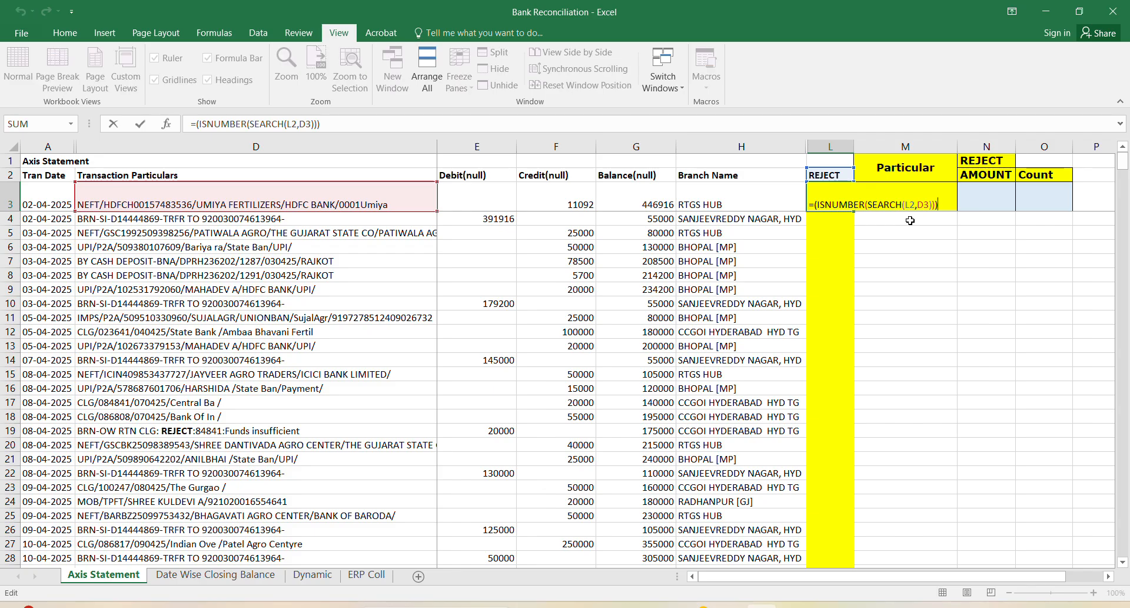
{"action": "key", "text": "Left"}
{"action": "key", "text": "Left"}
{"action": "key", "text": "Left"}
{"action": "key", "text": "Left"}
{"action": "key", "text": "Left"}
{"action": "key", "text": "Left"}
{"action": "key", "text": "Left"}
{"action": "key", "text": "Left"}
{"action": "key", "text": "Left"}
{"action": "key", "text": "Left"}
{"action": "key", "text": "Left"}
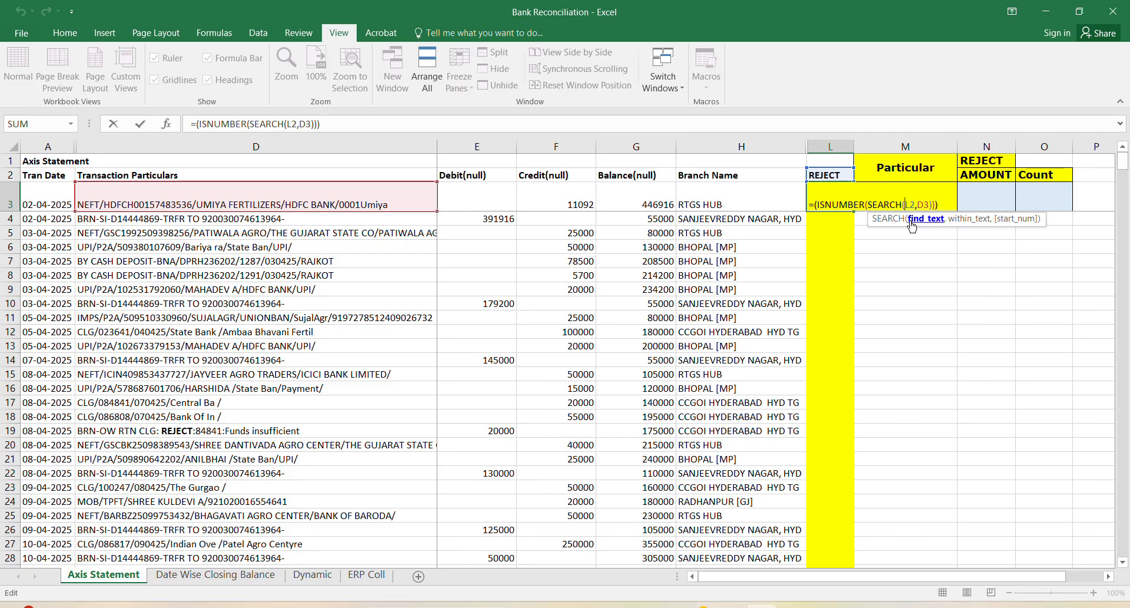
{"action": "key", "text": "Left"}
{"action": "key", "text": "Left"}
{"action": "key", "text": "Left"}
{"action": "key", "text": "Left"}
{"action": "key", "text": "Left"}
{"action": "key", "text": "Left"}
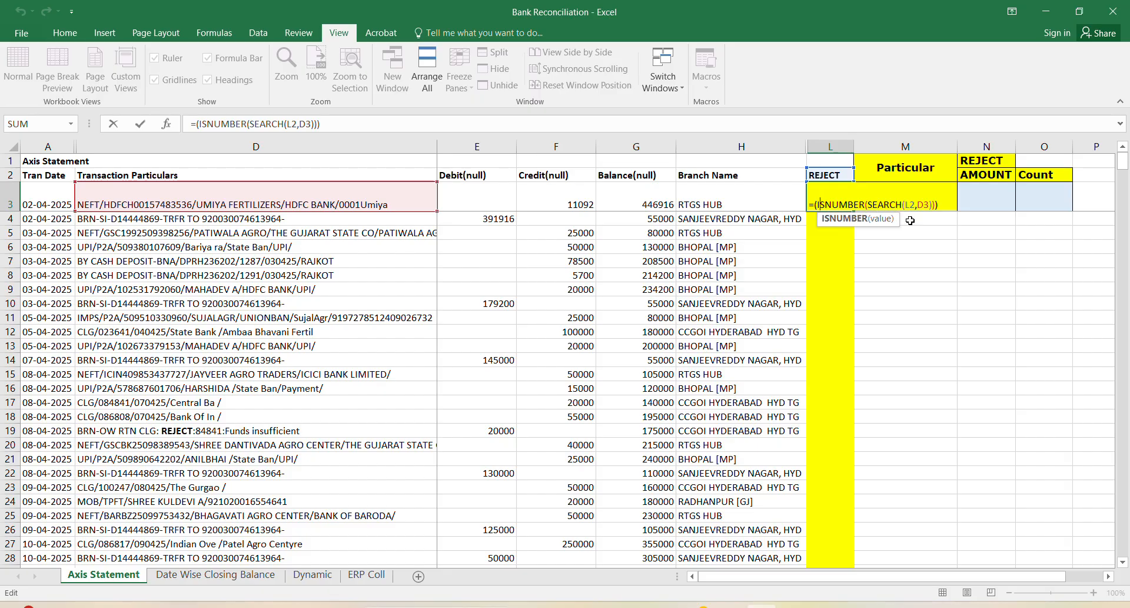
{"action": "key", "text": "Left"}
{"action": "key", "text": "BackSpace"}
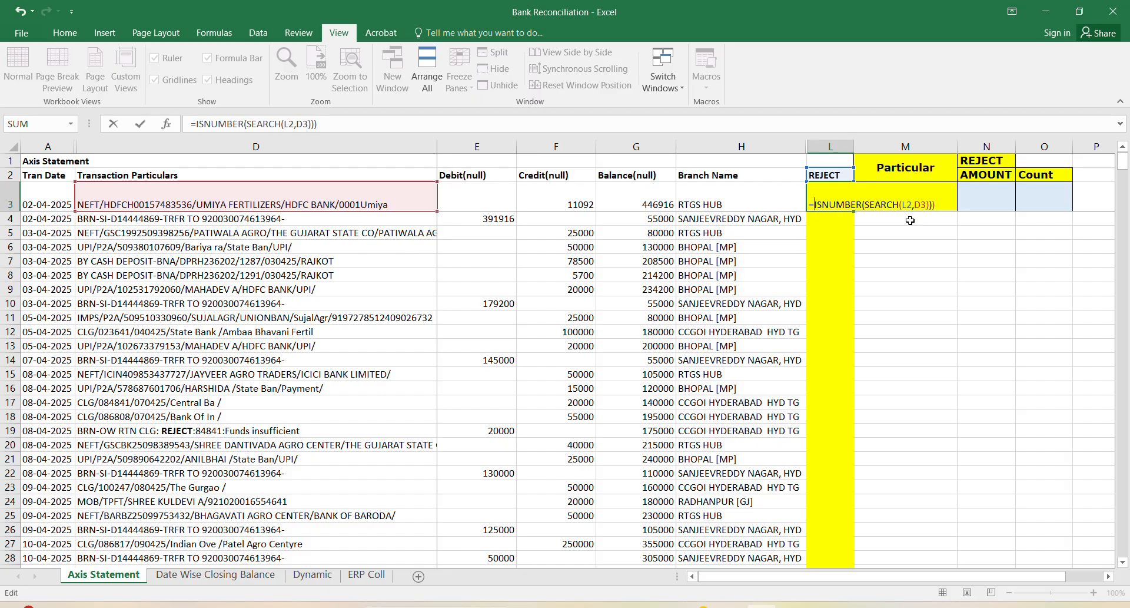
{"action": "key", "text": "Right"}
{"action": "key", "text": "Right"}
{"action": "key", "text": "Right"}
{"action": "key", "text": "Right"}
{"action": "key", "text": "Right"}
{"action": "key", "text": "Right"}
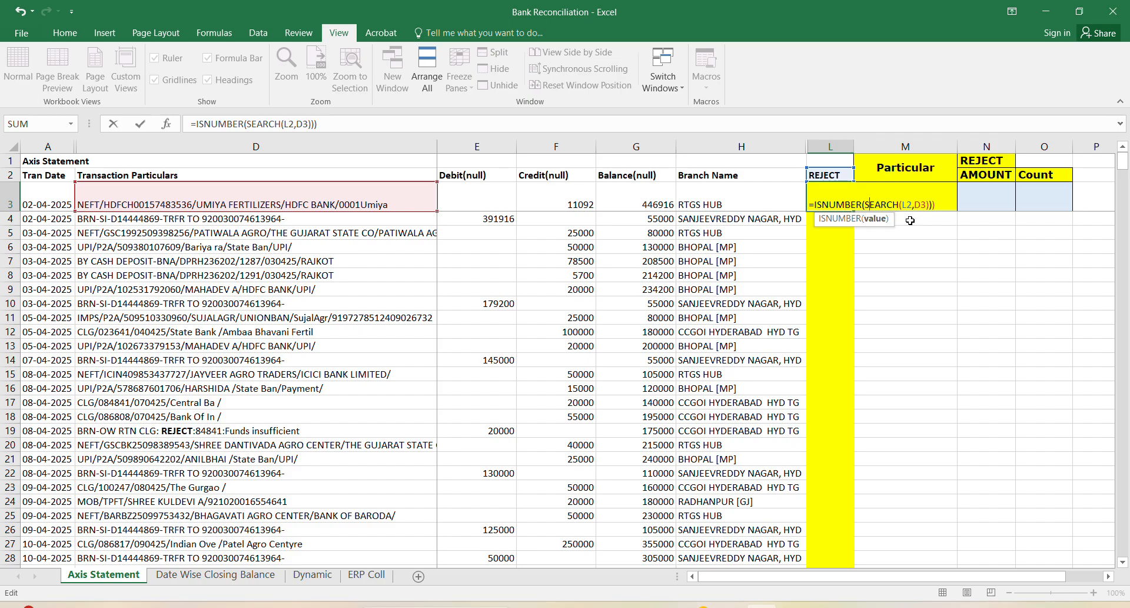
{"action": "key", "text": "Right"}
{"action": "key", "text": "Right"}
{"action": "key", "text": "Right"}
{"action": "key", "text": "Right"}
{"action": "key", "text": "Right"}
{"action": "key", "text": "Right"}
{"action": "key", "text": "Right"}
{"action": "key", "text": "BackSpace"}
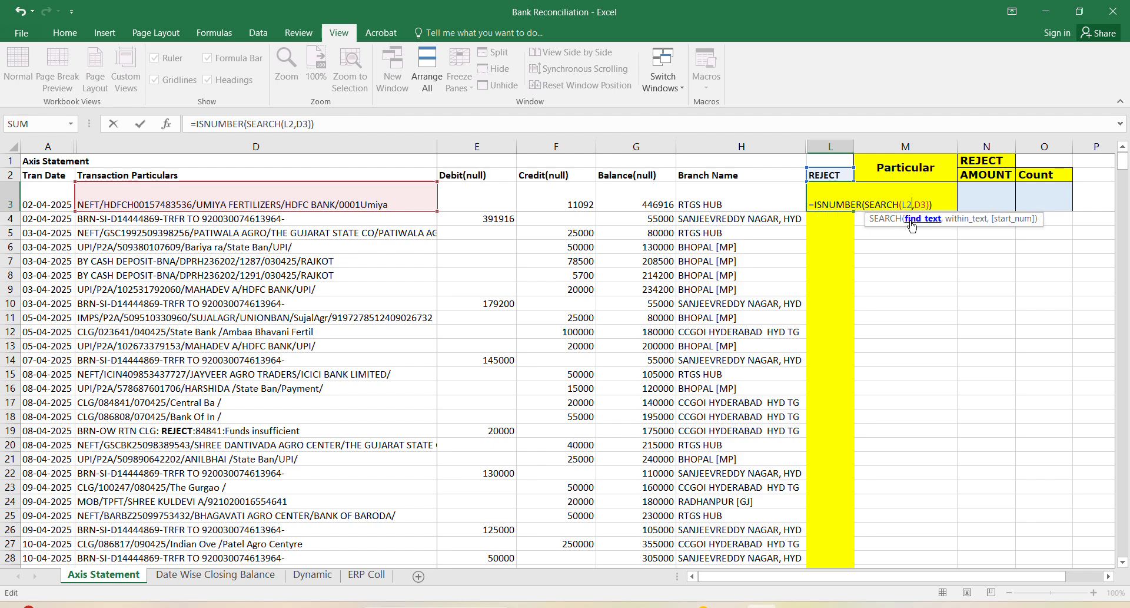
Make the L2 reference in the L3 formula absolute as $L$2 and commit the formula.
{"action": "key", "text": "Right"}
{"action": "key", "text": "Left"}
{"action": "key", "text": "Left"}
{"action": "key", "text": "Left"}
{"action": "key", "text": "Left"}
{"action": "key", "text": "Left"}
{"action": "key", "text": "Left"}
{"action": "key", "text": "Left"}
{"action": "key", "text": "Right"}
{"action": "key", "text": "Right"}
{"action": "key", "text": "Left"}
{"action": "key", "text": "shift+Right"}
{"action": "key", "text": "shift+Right"}
{"action": "key", "text": "F4"}
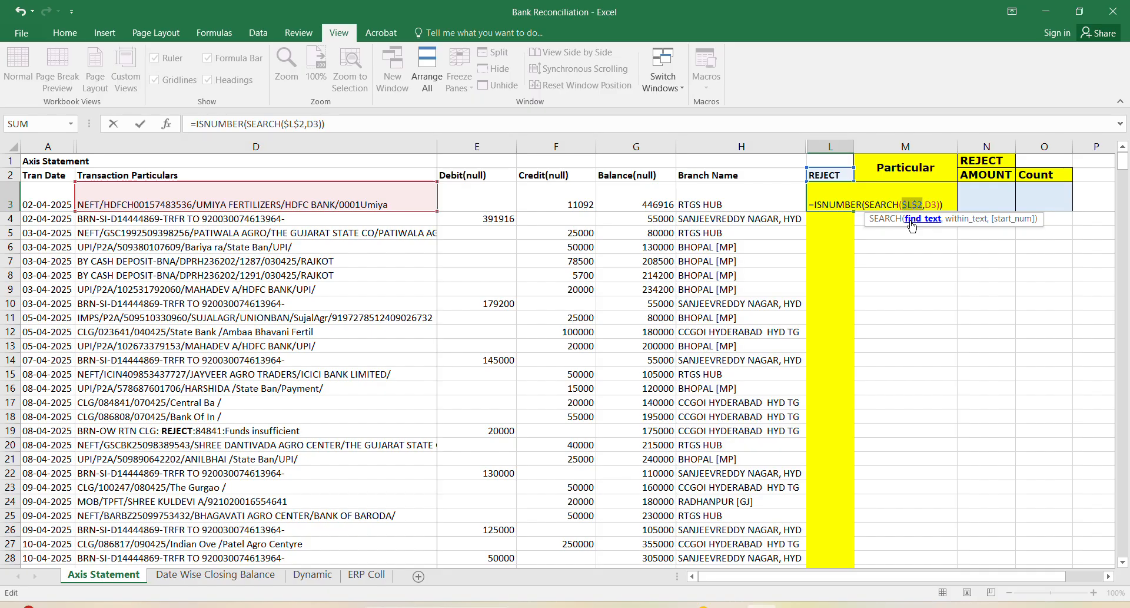
{"action": "key", "text": "Return"}
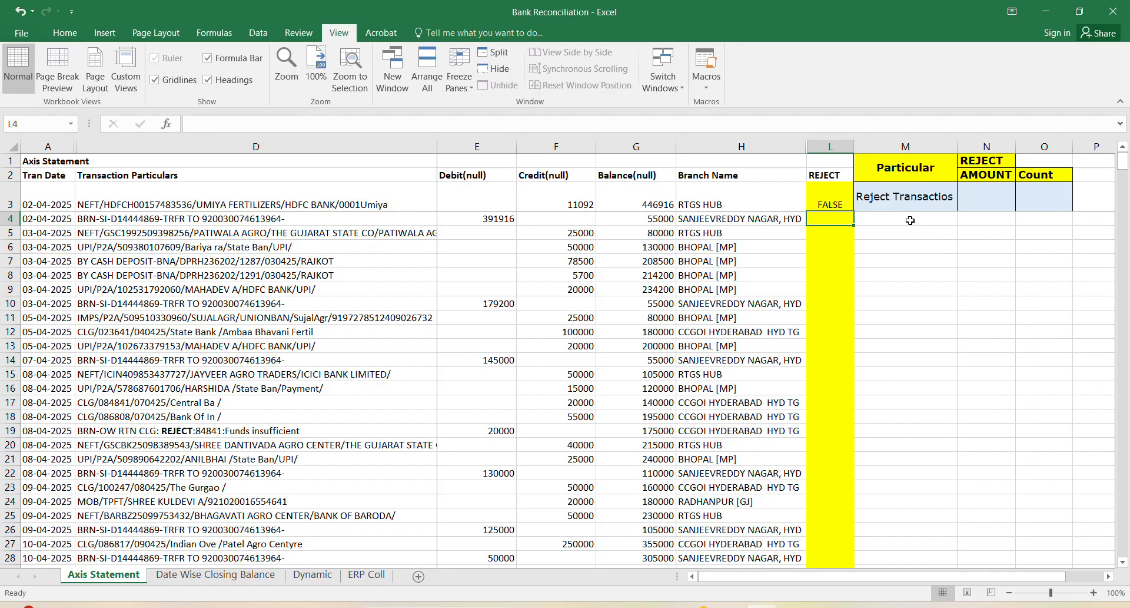
Examine the L3 formula together with the cells it compares, the search word in L2 and the transaction text in D3.
{"action": "key", "text": "Up"}
{"action": "key", "text": "Down"}
{"action": "key", "text": "Up"}
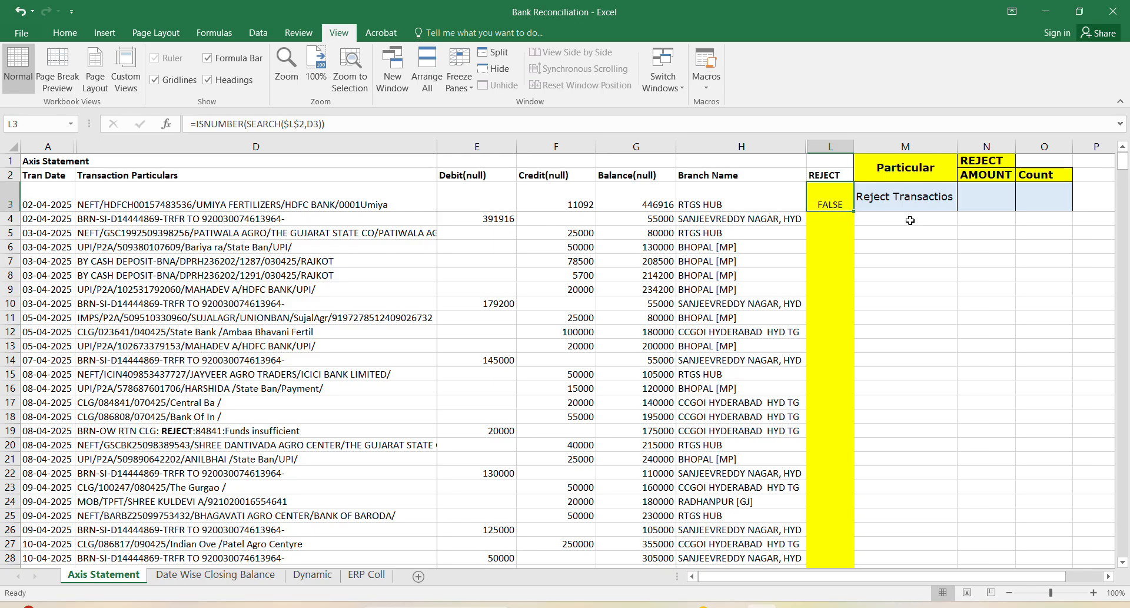
{"action": "key", "text": "Down"}
{"action": "key", "text": "Up"}
{"action": "key", "text": "Up"}
{"action": "key", "text": "Down"}
{"action": "key", "text": "Down"}
{"action": "key", "text": "Up"}
{"action": "key", "text": "Left"}
{"action": "key", "text": "Left"}
{"action": "key", "text": "Left"}
{"action": "key", "text": "Left"}
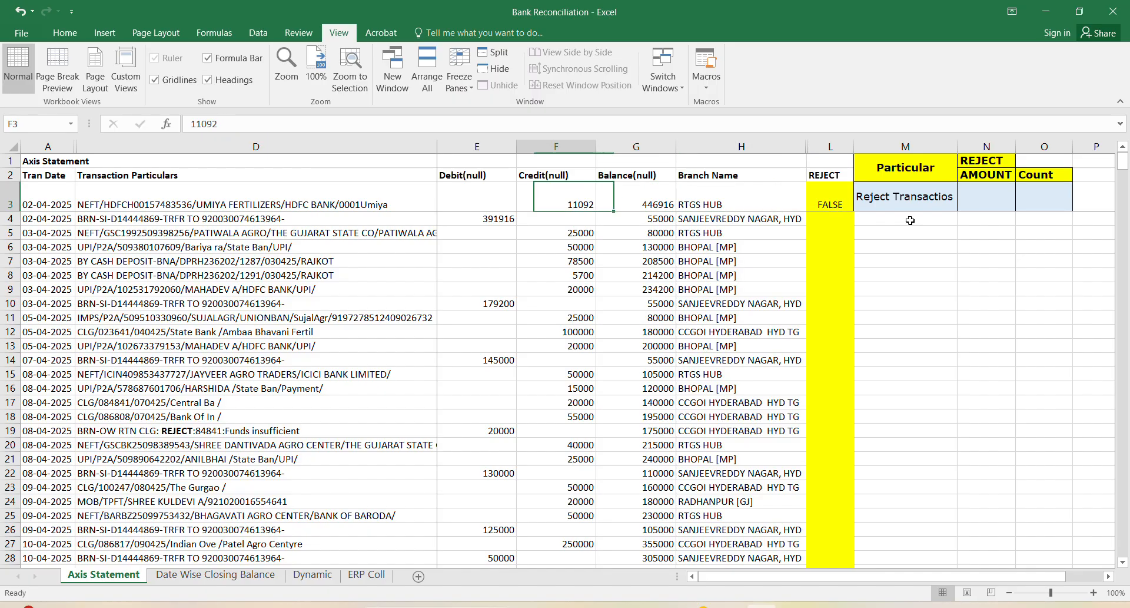
{"action": "key", "text": "Right"}
{"action": "key", "text": "Right"}
{"action": "key", "text": "Right"}
{"action": "key", "text": "Right"}
{"action": "key", "text": "Up"}
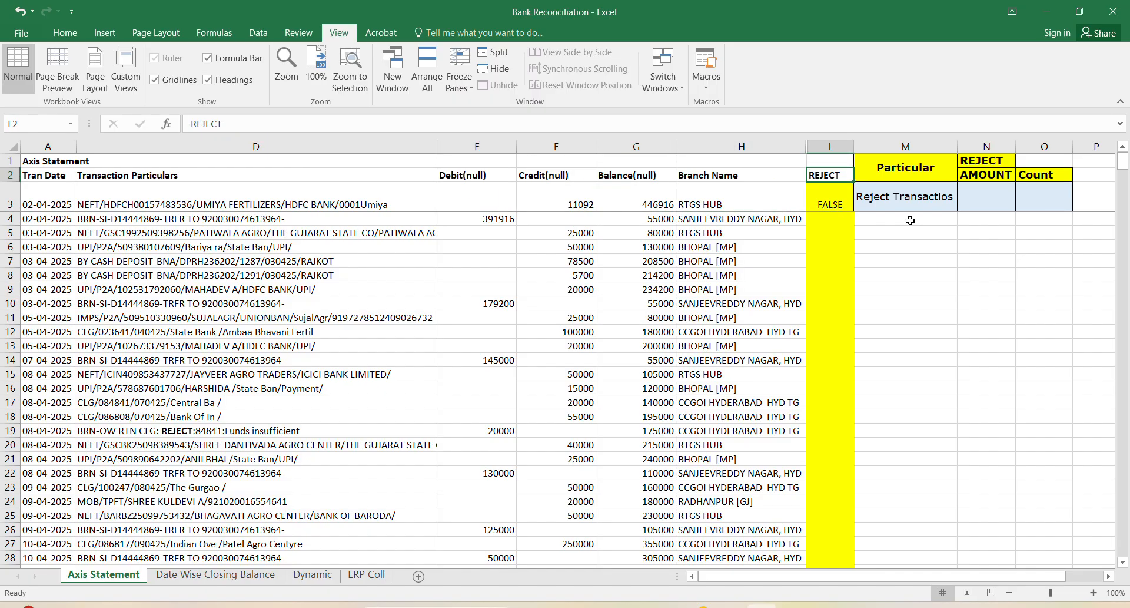
{"action": "key", "text": "Down"}
{"action": "key", "text": "Down"}
{"action": "key", "text": "Up"}
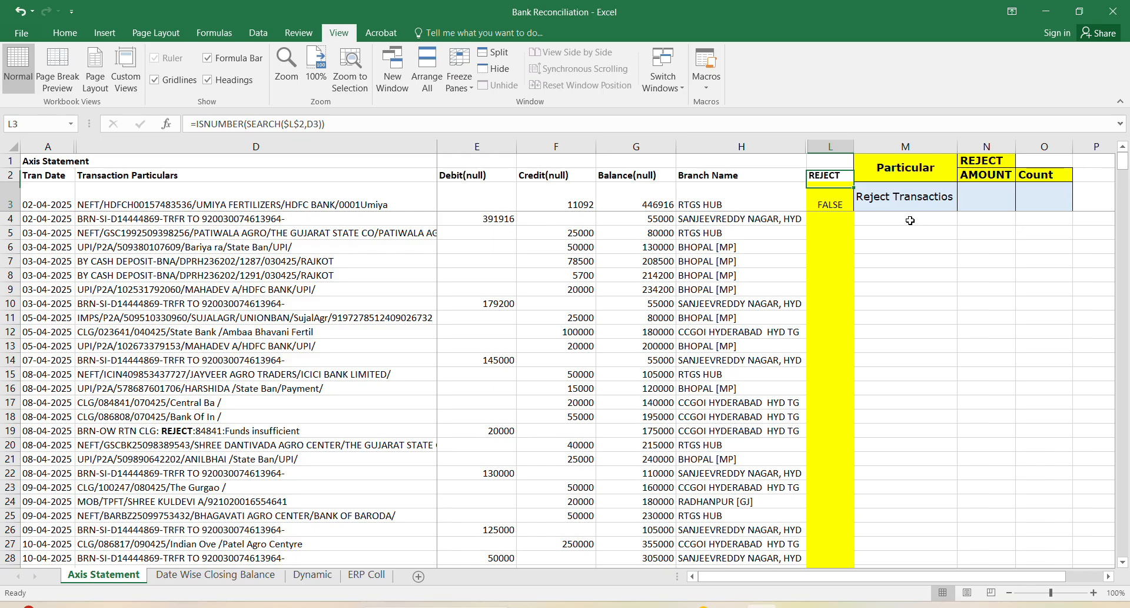
{"action": "key", "text": "Left"}
{"action": "key", "text": "Left"}
{"action": "key", "text": "Left"}
{"action": "key", "text": "Left"}
{"action": "key", "text": "Left"}
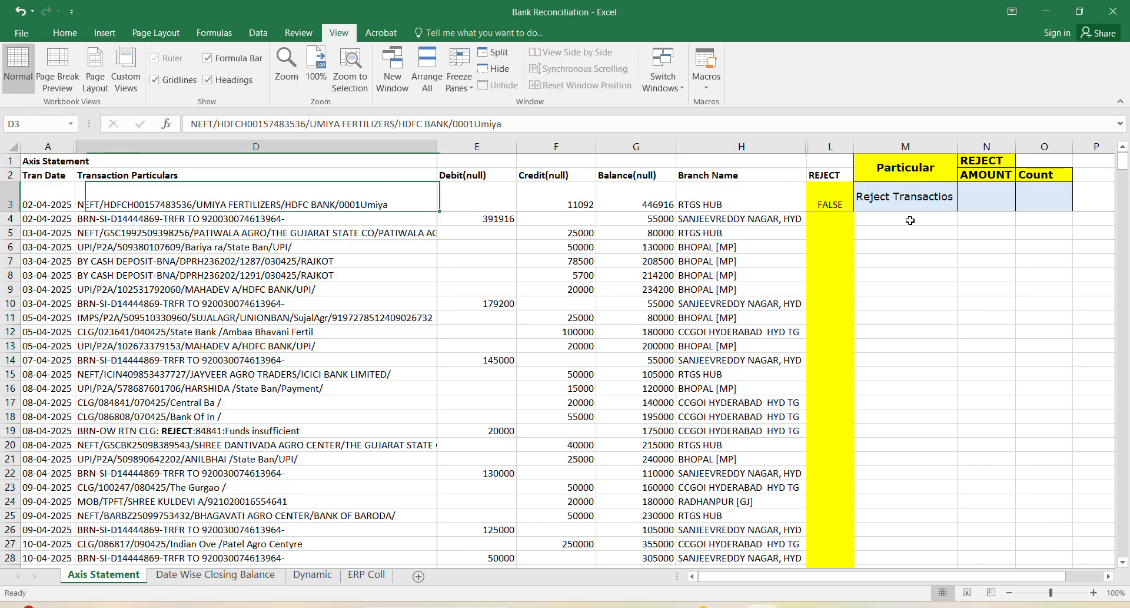
{"action": "key", "text": "Right"}
{"action": "key", "text": "Right"}
{"action": "key", "text": "Right"}
{"action": "key", "text": "Right"}
{"action": "key", "text": "Right"}
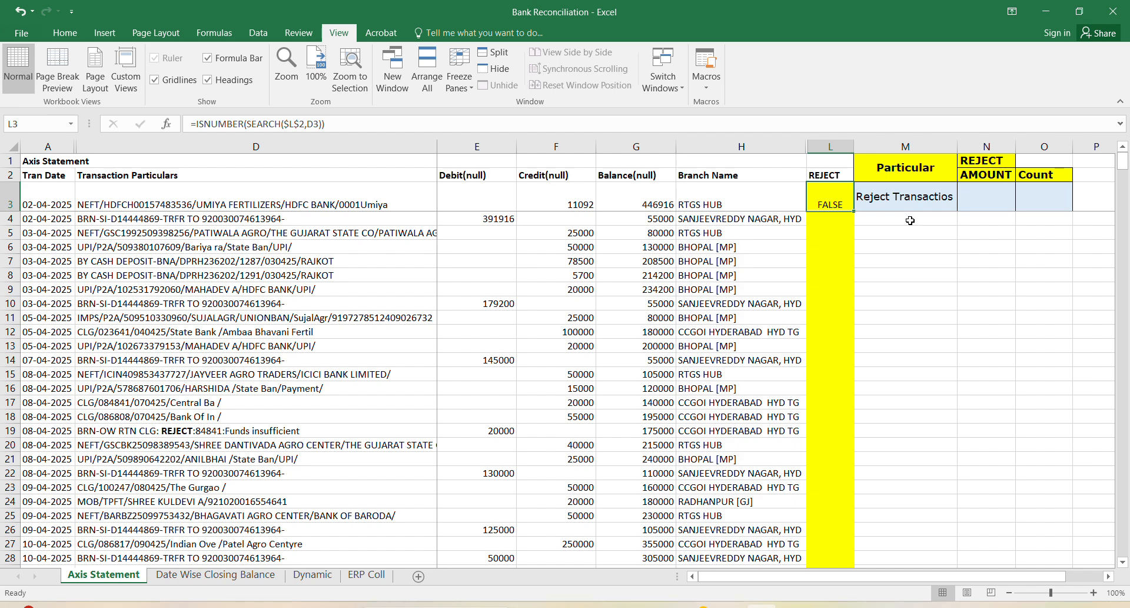
{"action": "key", "text": "Down"}
{"action": "key", "text": "Up"}
{"action": "key", "text": "Up"}
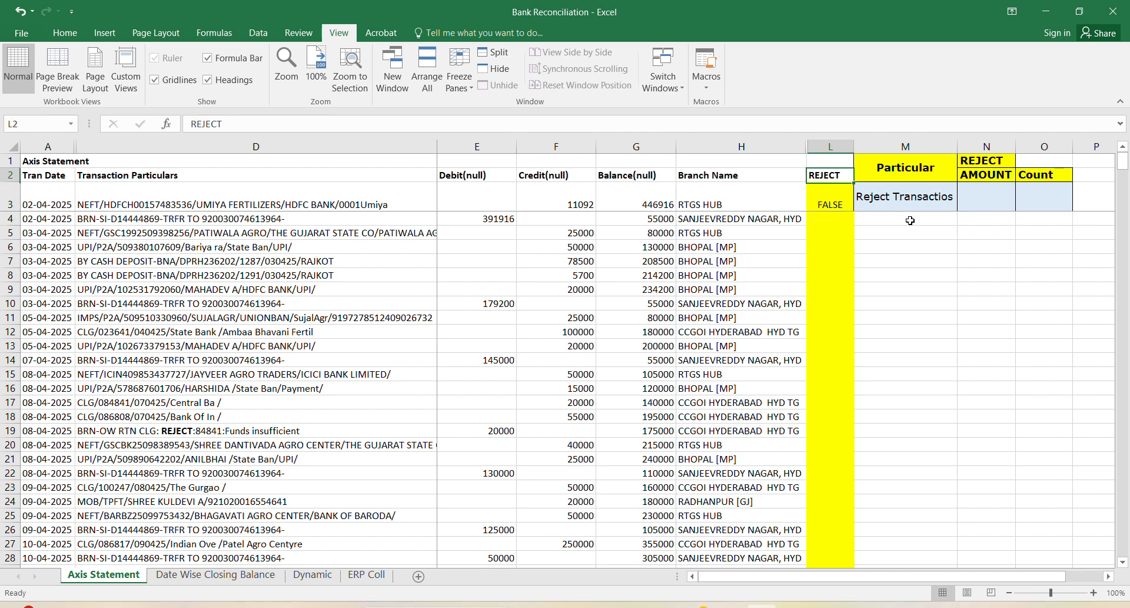
{"action": "key", "text": "Down"}
{"action": "key", "text": "Down"}
{"action": "key", "text": "Up"}
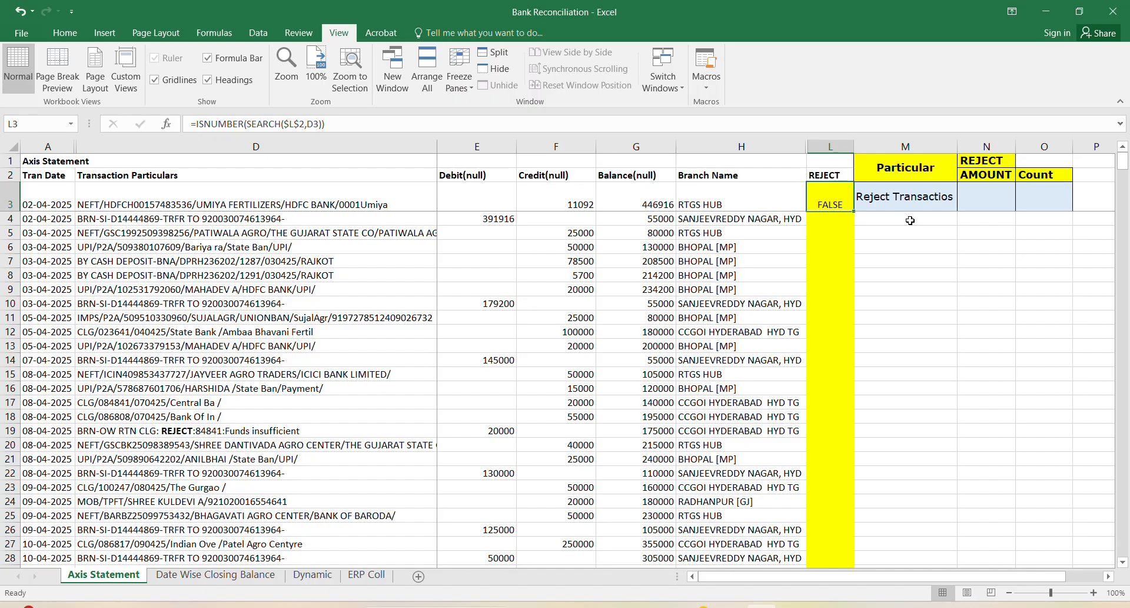
Copy the L3 formula down the REJECT column to every remaining transaction row, L4 through L565.
{"action": "key", "text": "ctrl+c"}
{"action": "key", "text": "Down"}
{"action": "key", "text": "Right"}
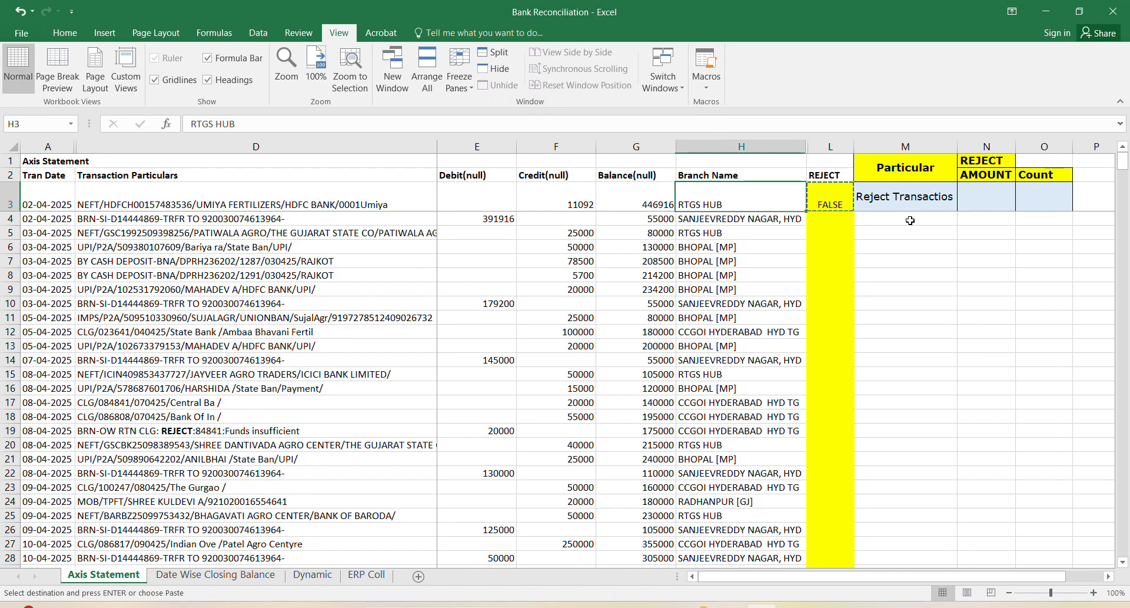
{"action": "key", "text": "ctrl+Down"}
{"action": "key", "text": "Right"}
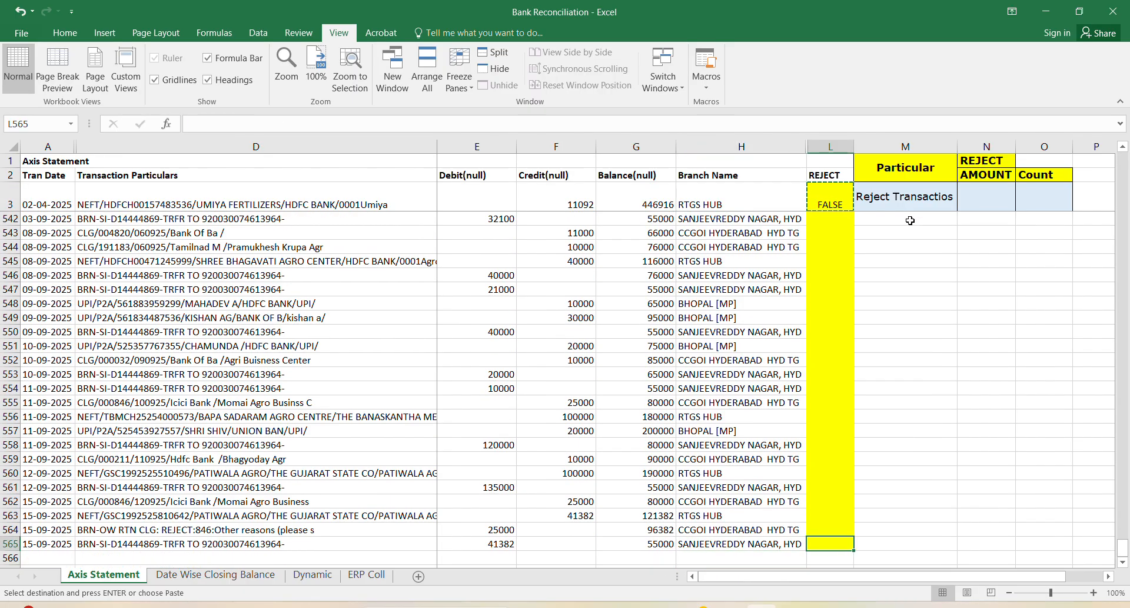
{"action": "key", "text": "ctrl+v"}
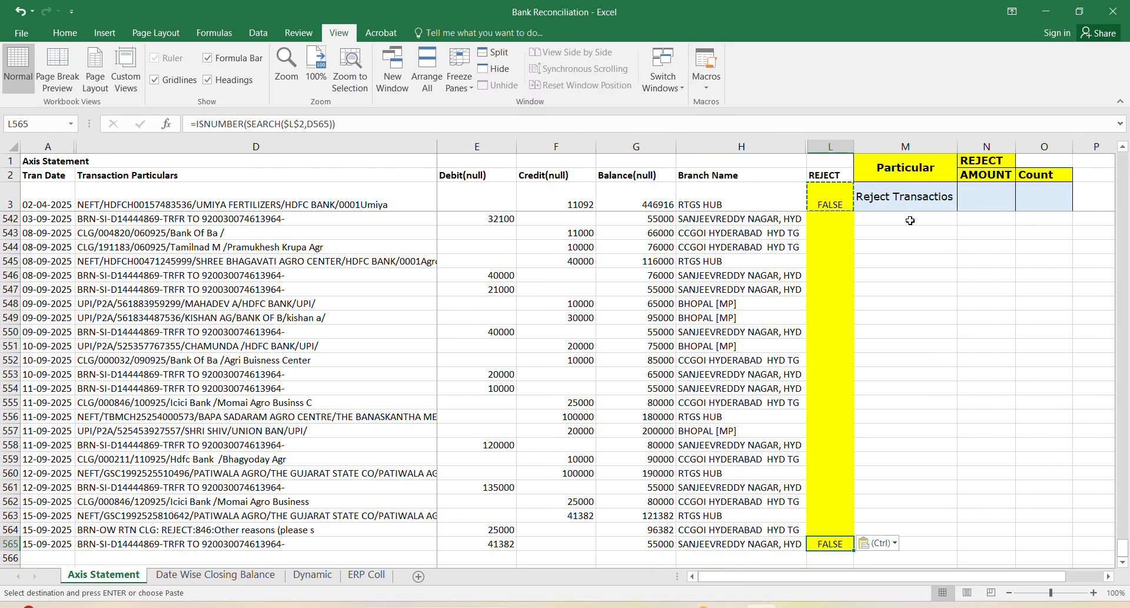
{"action": "key", "text": "Up"}
{"action": "key", "text": "ctrl+shift+Up"}
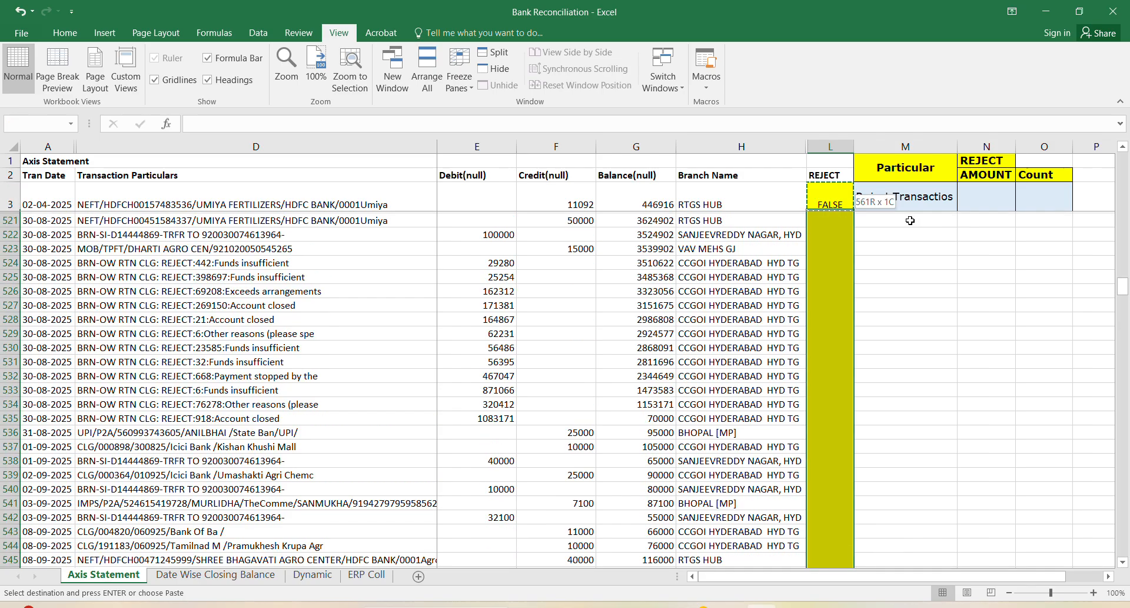
{"action": "key", "text": "ctrl+v"}
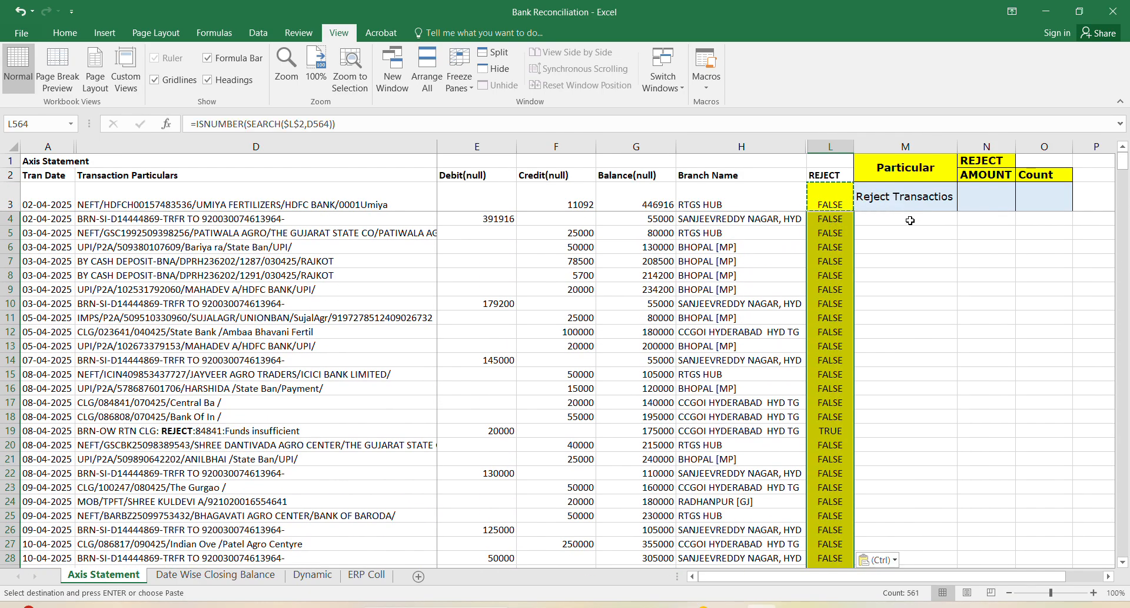
Check the flags in the last rows of the REJECT column and compare the L564 flag with that row's date, particulars and debit.
{"action": "key", "text": "Up"}
{"action": "key", "text": "Up"}
{"action": "key", "text": "Up"}
{"action": "key", "text": "Up"}
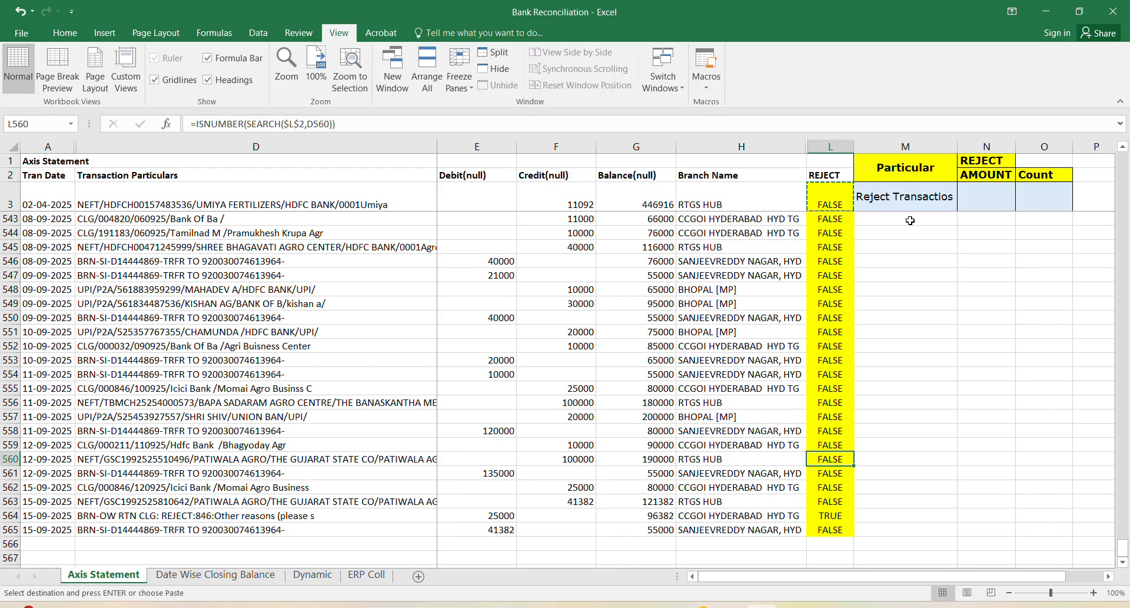
{"action": "key", "text": "Down"}
{"action": "key", "text": "Down"}
{"action": "key", "text": "Down"}
{"action": "key", "text": "Down"}
{"action": "key", "text": "Down"}
{"action": "key", "text": "Up"}
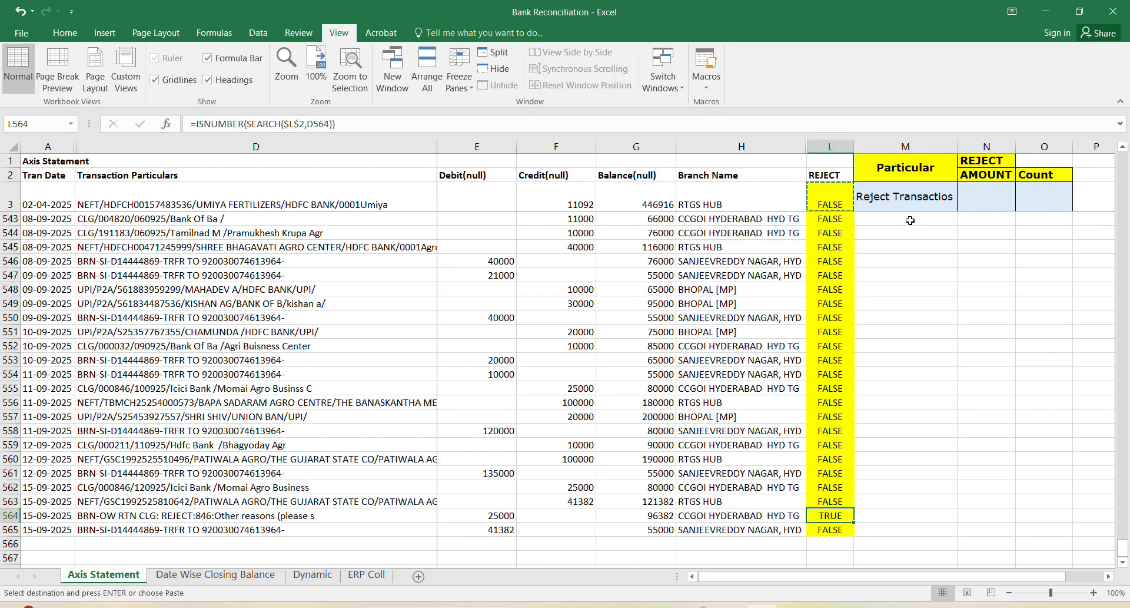
{"action": "key", "text": "Left"}
{"action": "key", "text": "Left"}
{"action": "key", "text": "Left"}
{"action": "key", "text": "Left"}
{"action": "key", "text": "Left"}
{"action": "key", "text": "Left"}
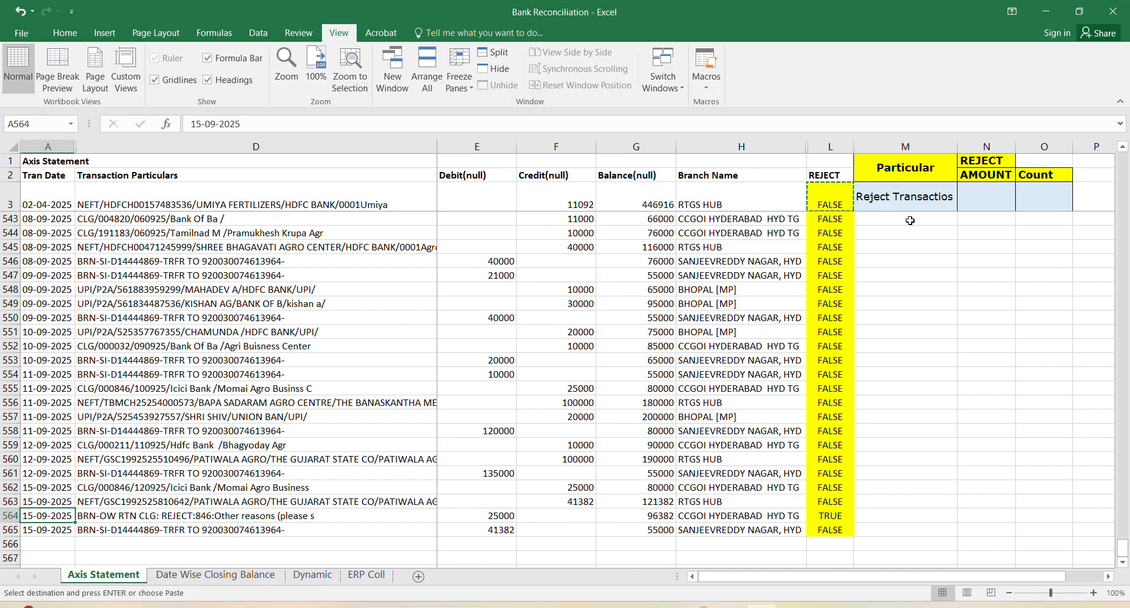
{"action": "key", "text": "Right"}
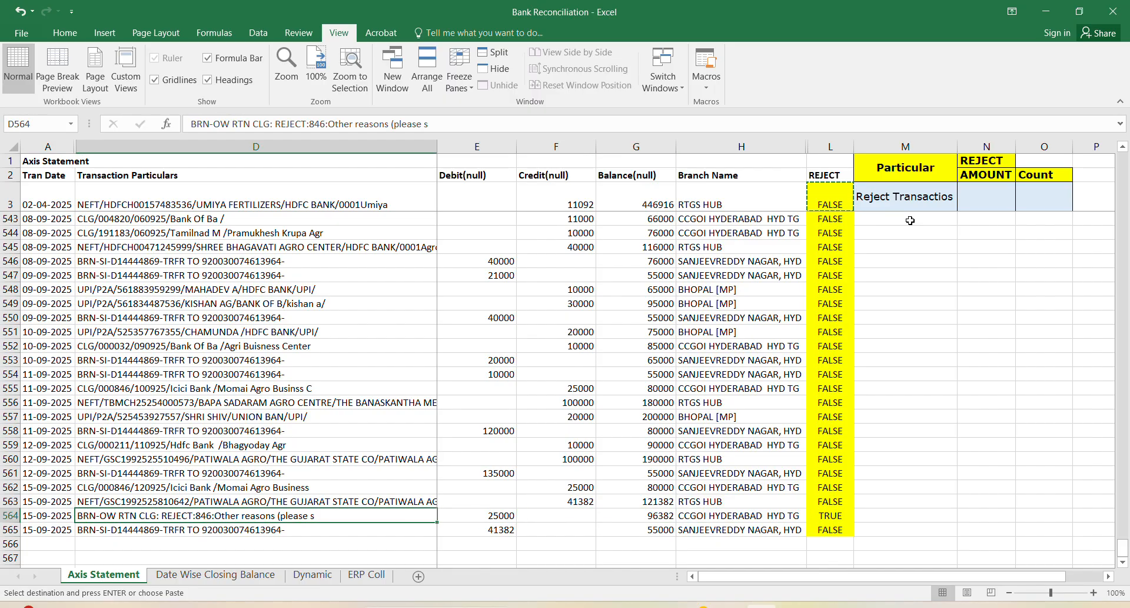
{"action": "key", "text": "Right"}
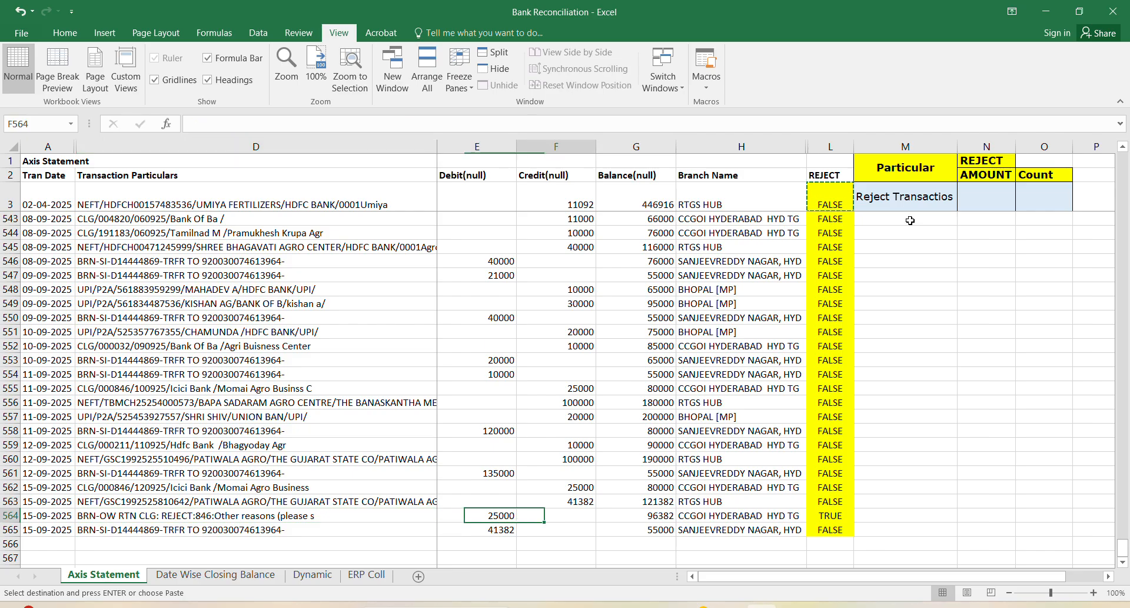
{"action": "key", "text": "Left"}
{"action": "key", "text": "Left"}
{"action": "key", "text": "Right"}
{"action": "key", "text": "Left"}
{"action": "key", "text": "Right"}
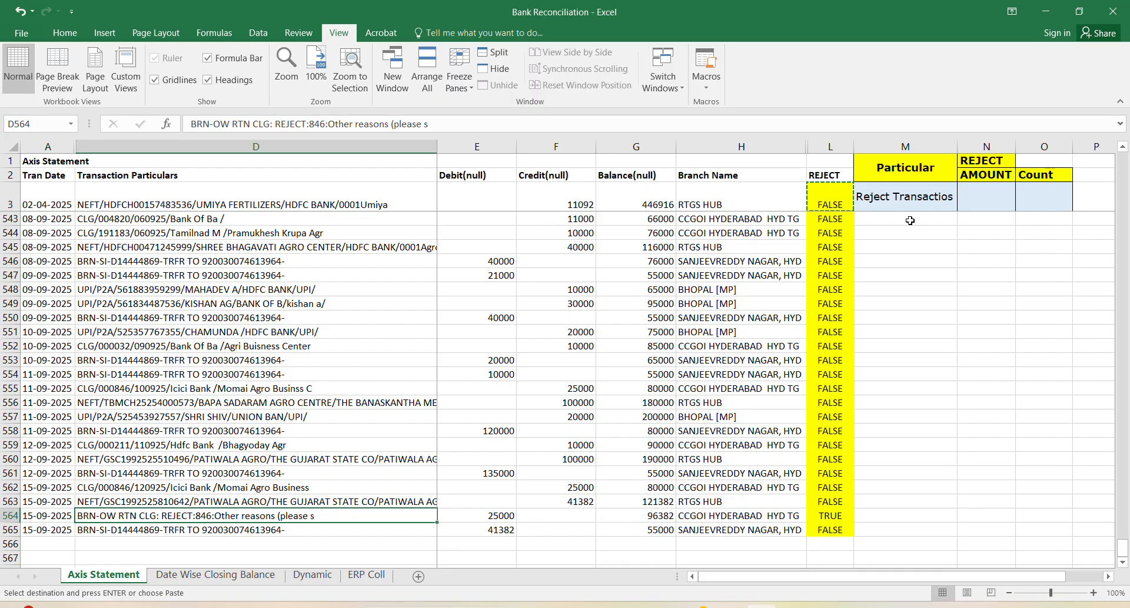
{"action": "key", "text": "Right"}
{"action": "key", "text": "Right"}
{"action": "key", "text": "Right"}
{"action": "key", "text": "Right"}
{"action": "key", "text": "Right"}
{"action": "key", "text": "Right"}
{"action": "key", "text": "Left"}
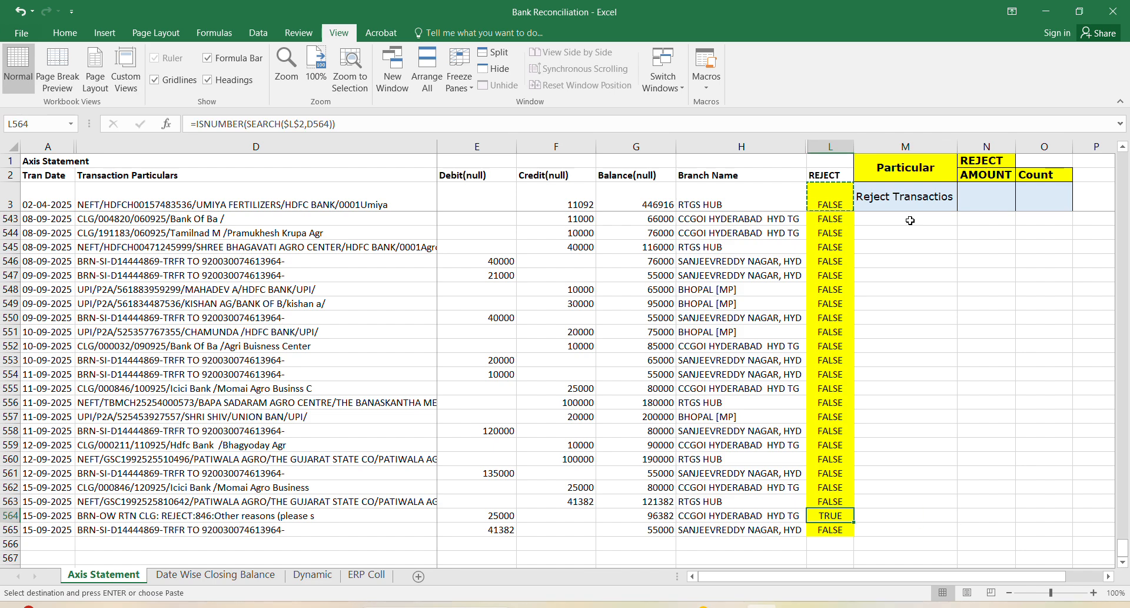
Examine the 30-08-2025 cheque-return rows around row 532, comparing their transaction particulars with the REJECT flags.
{"action": "key", "text": "Up"}
{"action": "key", "text": "Up"}
{"action": "key", "text": "Up"}
{"action": "key", "text": "Up"}
{"action": "key", "text": "Up"}
{"action": "key", "text": "Up"}
{"action": "key", "text": "Up"}
{"action": "key", "text": "Up"}
{"action": "key", "text": "Up"}
{"action": "key", "text": "Up"}
{"action": "key", "text": "Up"}
{"action": "key", "text": "Up"}
{"action": "key", "text": "Up"}
{"action": "key", "text": "Up"}
{"action": "key", "text": "Up"}
{"action": "key", "text": "Up"}
{"action": "key", "text": "Up"}
{"action": "key", "text": "Up"}
{"action": "key", "text": "Up"}
{"action": "key", "text": "Up"}
{"action": "key", "text": "Up"}
{"action": "key", "text": "Up"}
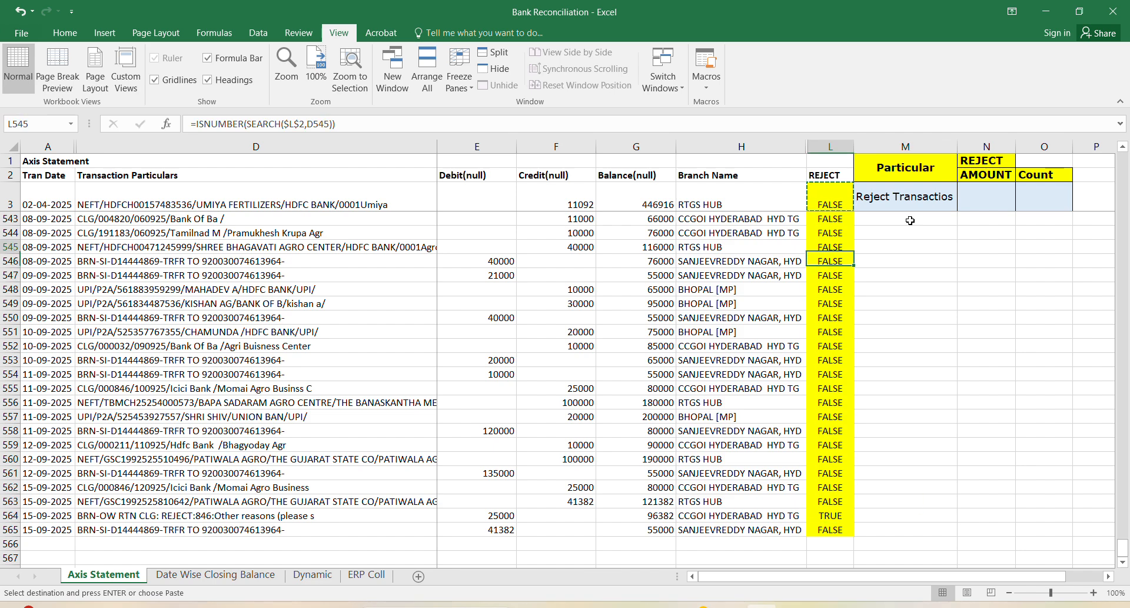
{"action": "key", "text": "Up"}
{"action": "key", "text": "Up"}
{"action": "key", "text": "Up"}
{"action": "key", "text": "Up"}
{"action": "key", "text": "Up"}
{"action": "key", "text": "Up"}
{"action": "key", "text": "Up"}
{"action": "key", "text": "Up"}
{"action": "key", "text": "Up"}
{"action": "key", "text": "Up"}
{"action": "key", "text": "Up"}
{"action": "key", "text": "Up"}
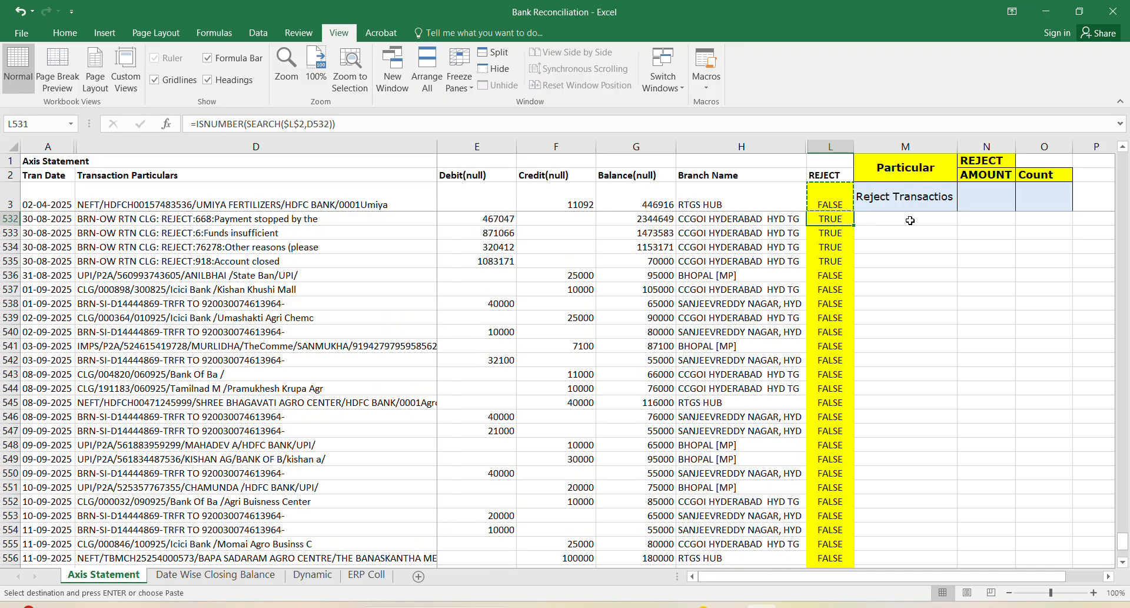
{"action": "key", "text": "Down"}
{"action": "key", "text": "Down"}
{"action": "key", "text": "Down"}
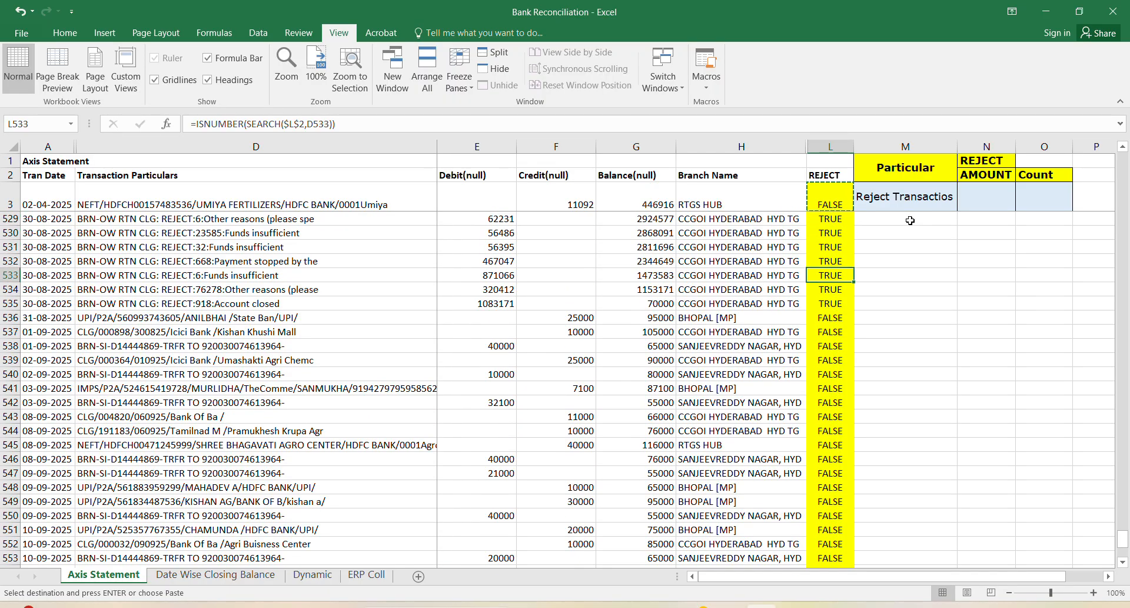
{"action": "key", "text": "Left"}
{"action": "key", "text": "Left"}
{"action": "key", "text": "Left"}
{"action": "key", "text": "Left"}
{"action": "key", "text": "Left"}
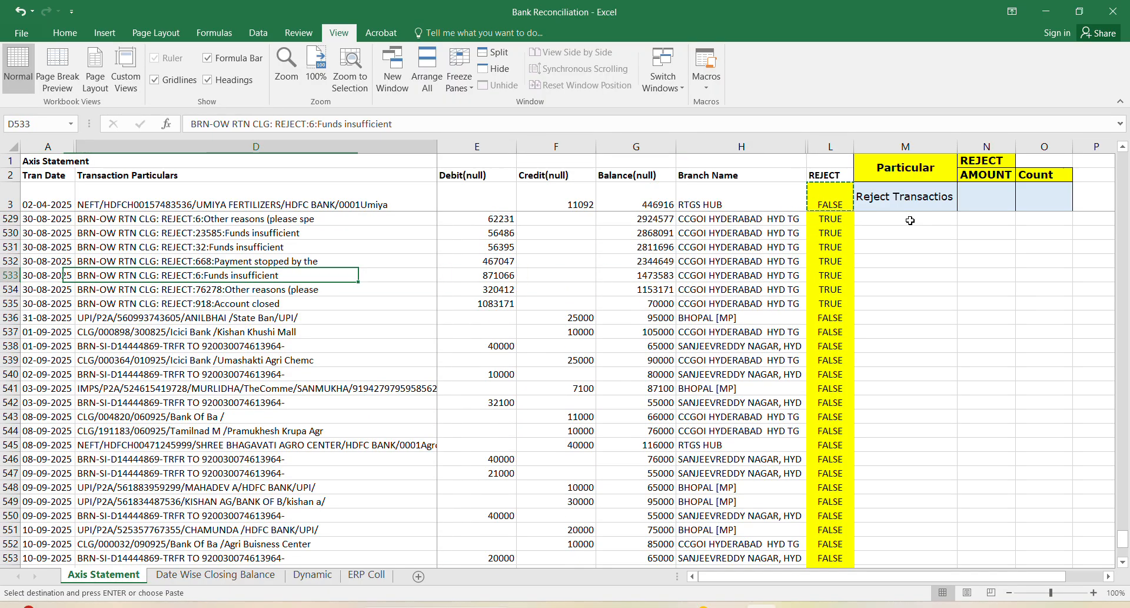
{"action": "key", "text": "Down"}
{"action": "key", "text": "Down"}
{"action": "key", "text": "Up"}
{"action": "key", "text": "Up"}
{"action": "key", "text": "Up"}
{"action": "key", "text": "Up"}
{"action": "key", "text": "Up"}
{"action": "key", "text": "Down"}
{"action": "key", "text": "Down"}
{"action": "key", "text": "Right"}
{"action": "key", "text": "Right"}
{"action": "key", "text": "Right"}
{"action": "key", "text": "Right"}
{"action": "key", "text": "Right"}
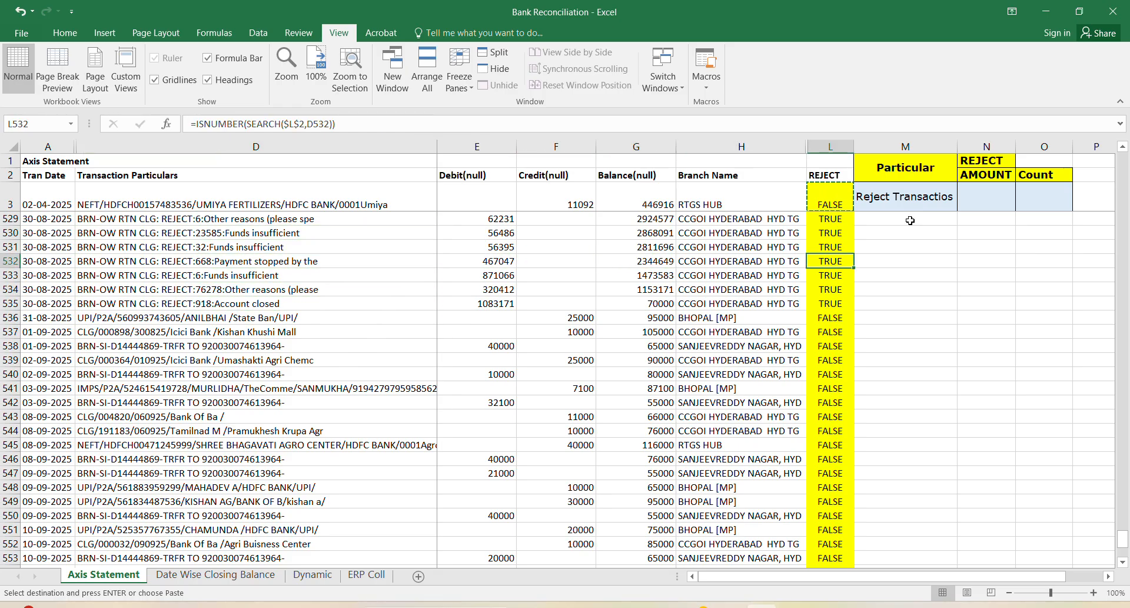
Review the flags in the first rows of the REJECT column, from L3 down to L7.
{"action": "key", "text": "ctrl+Up"}
{"action": "key", "text": "Up"}
{"action": "key", "text": "Down"}
{"action": "key", "text": "Down"}
{"action": "key", "text": "Down"}
{"action": "key", "text": "Down"}
{"action": "key", "text": "Down"}
{"action": "key", "text": "Down"}
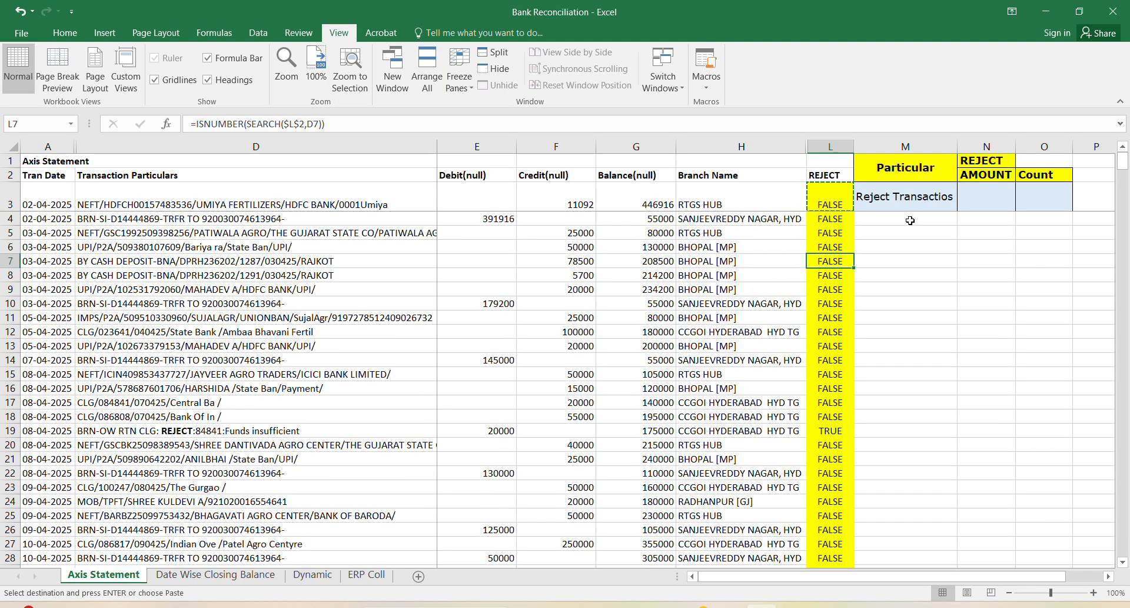
{"action": "key", "text": "Up"}
{"action": "key", "text": "Up"}
{"action": "key", "text": "Up"}
{"action": "key", "text": "Up"}
{"action": "key", "text": "Down"}
{"action": "key", "text": "Down"}
{"action": "key", "text": "Down"}
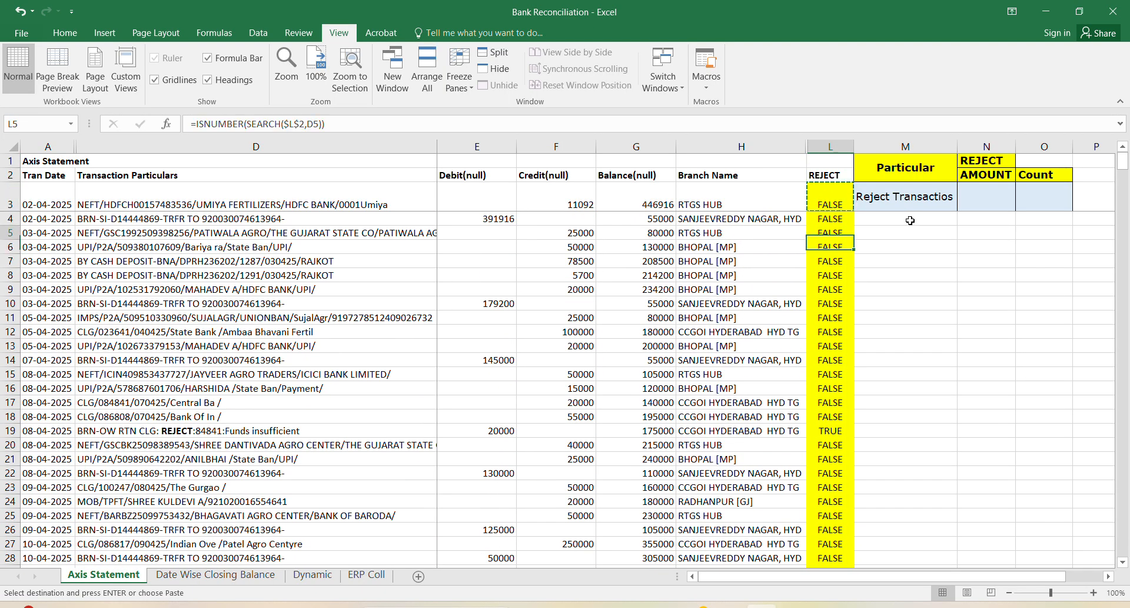
{"action": "key", "text": "Up"}
{"action": "key", "text": "Up"}
{"action": "key", "text": "Up"}
{"action": "key", "text": "Up"}
{"action": "key", "text": "Down"}
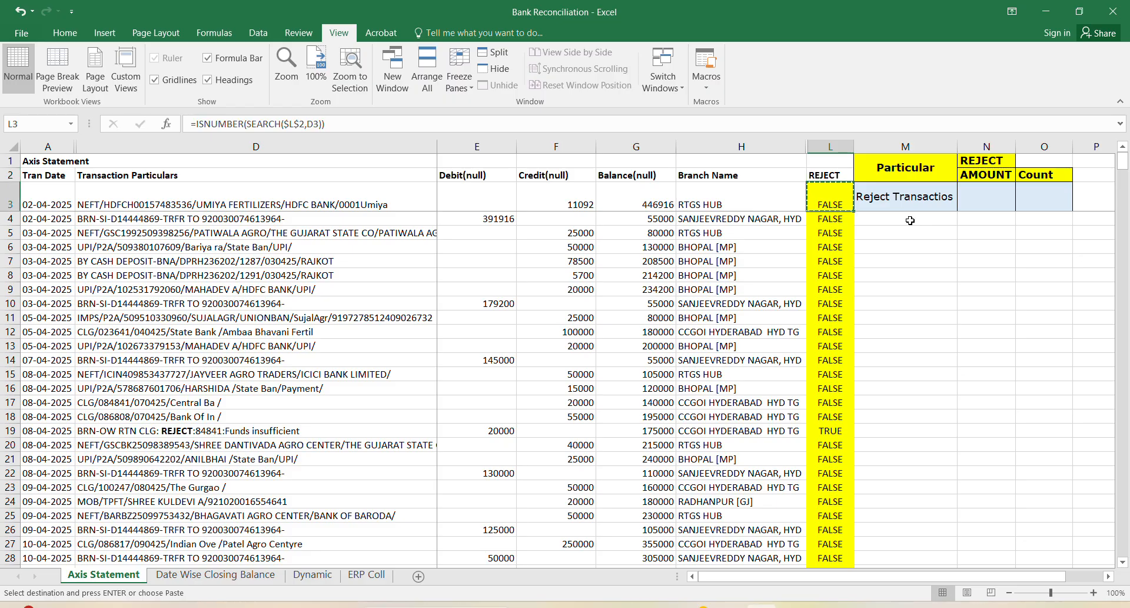
Select the empty AMOUNT cell N3 in the reject transactions summary row.
{"action": "key", "text": "Right"}
{"action": "key", "text": "Right"}
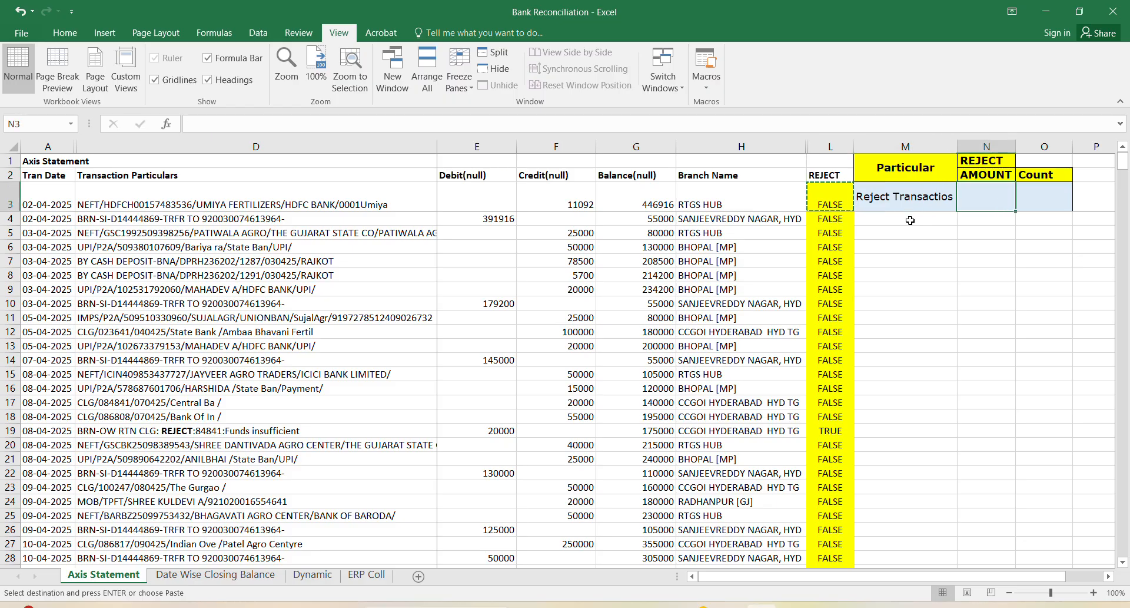
{"action": "key", "text": "Right"}
{"action": "key", "text": "Left"}
{"action": "key", "text": "Left"}
{"action": "key", "text": "Right"}
{"action": "key", "text": "Left"}
{"action": "key", "text": "Right"}
{"action": "type", "text": "+S"}
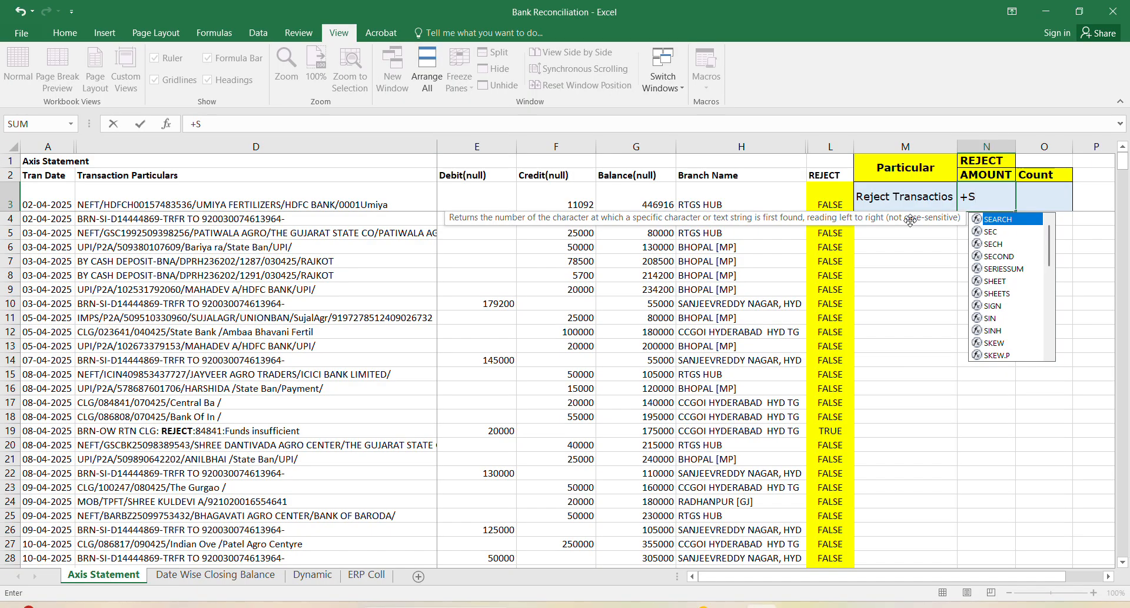
{"action": "type", "text": "U"}
{"action": "key", "text": "BackSpace"}
{"action": "key", "text": "BackSpace"}
{"action": "key", "text": "BackSpace"}
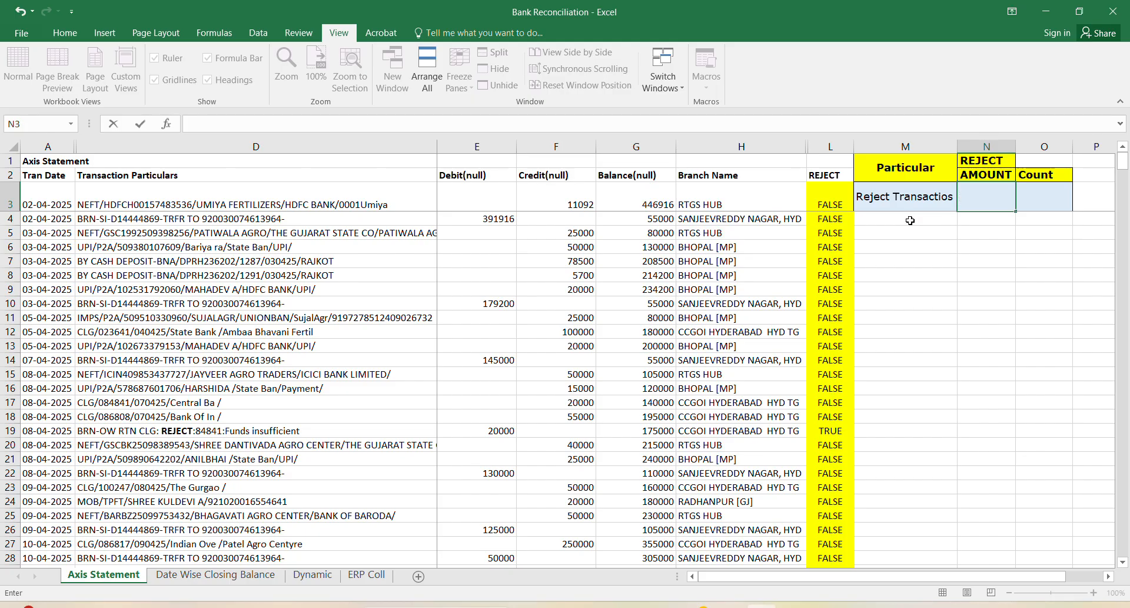
{"action": "type", "text": "+"}
{"action": "key", "text": "BackSpace"}
Start a SUMIF formula in N3 with the REJECT flags L3:L565 as its range.
{"action": "type", "text": "="}
{"action": "key", "text": "Num_Lock"}
{"action": "type", "text": "S"}
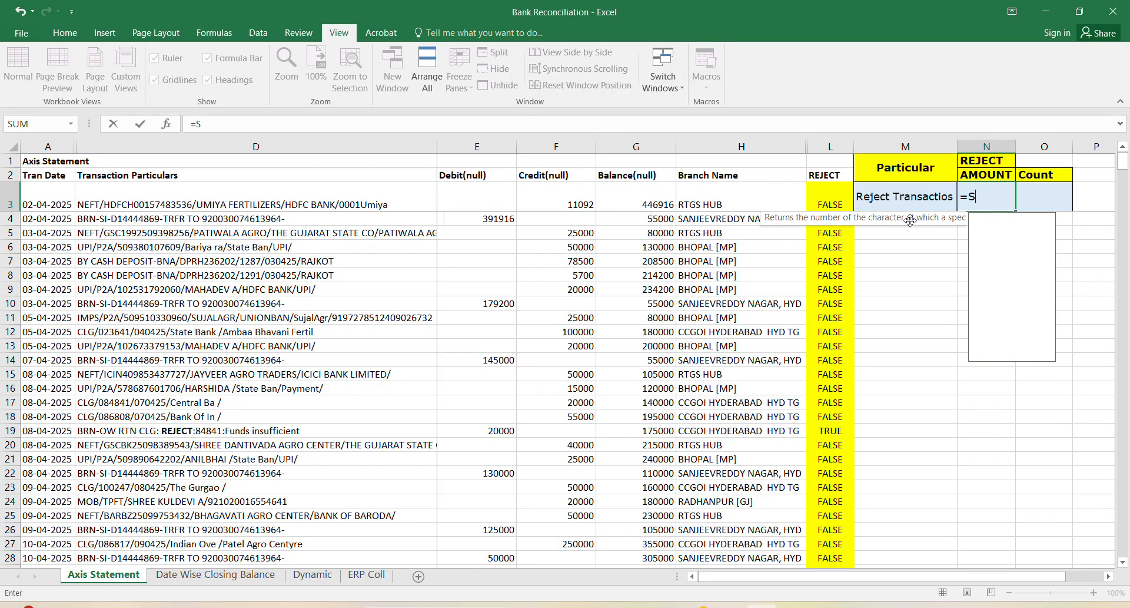
{"action": "type", "text": "UMIFS"}
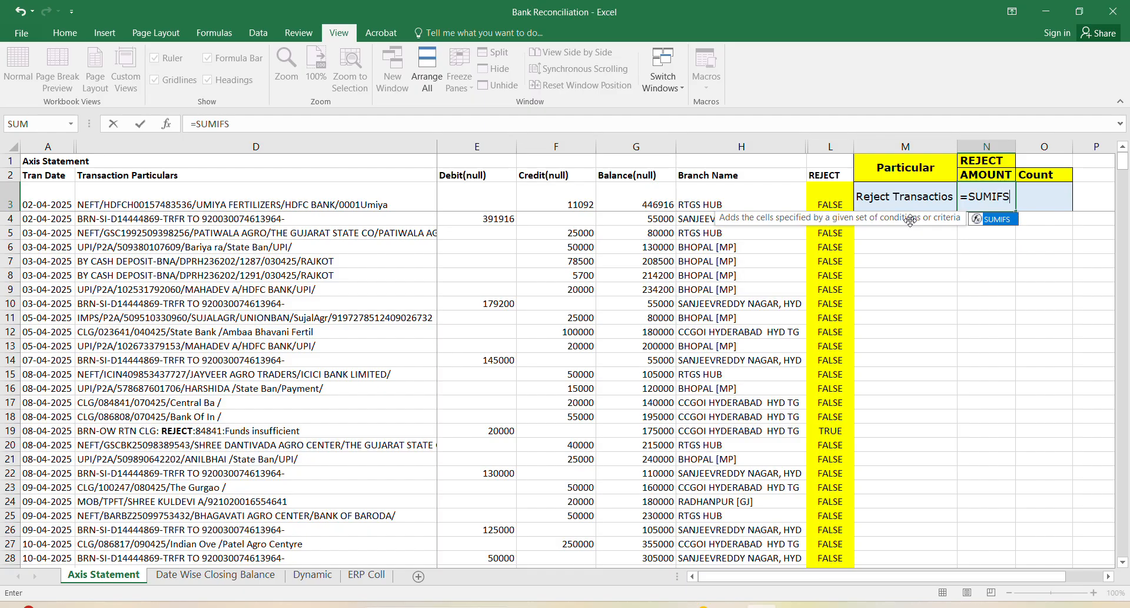
{"action": "key", "text": "BackSpace"}
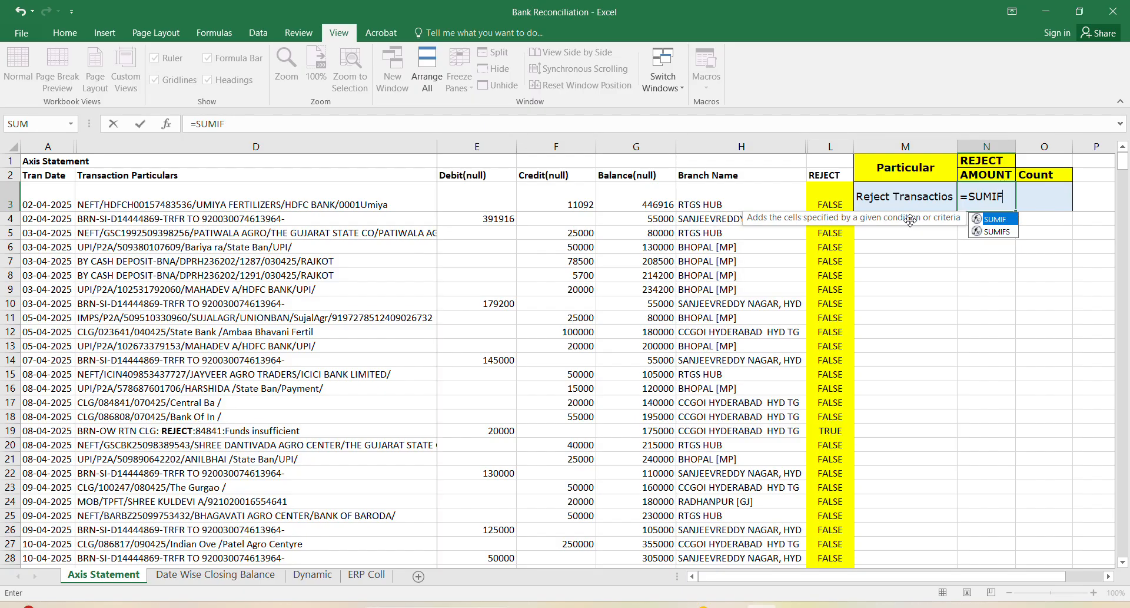
{"action": "type", "text": "("}
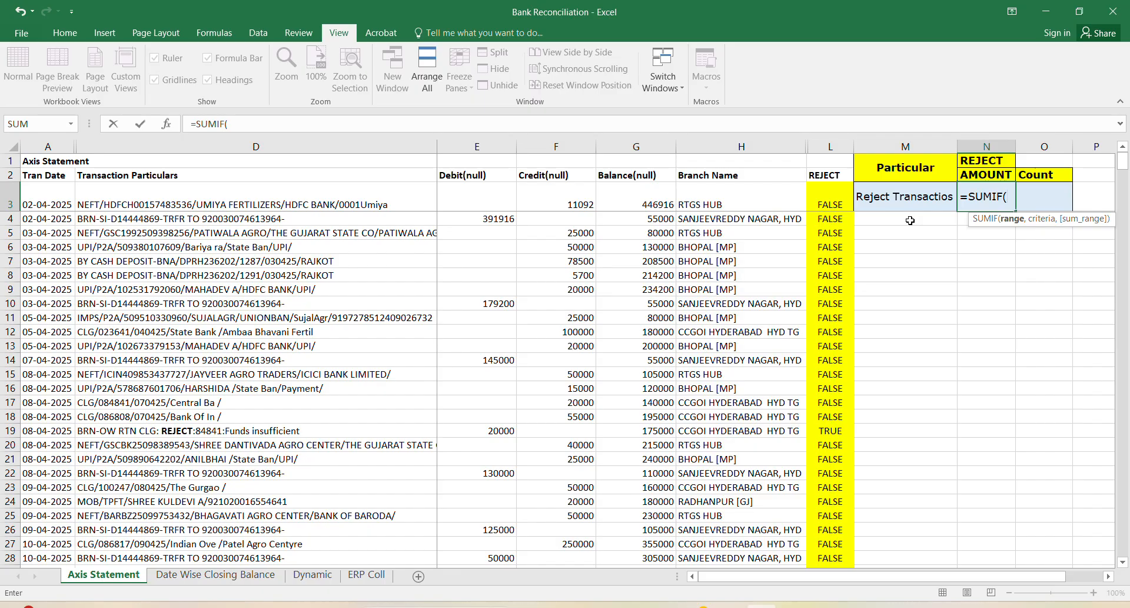
{"action": "key", "text": "Left"}
{"action": "key", "text": "Left"}
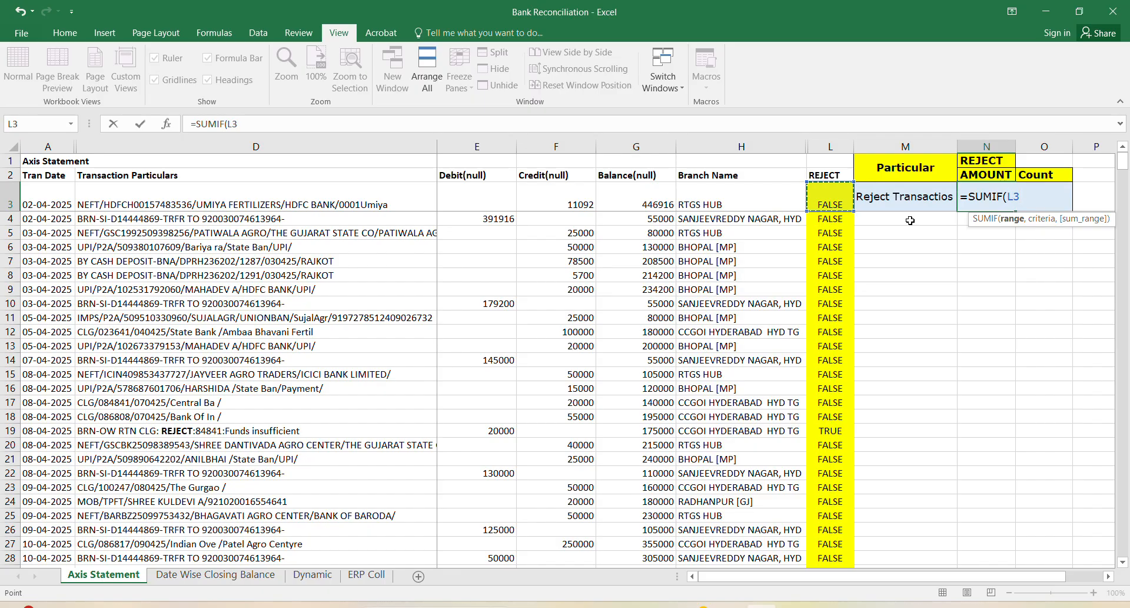
{"action": "key", "text": "ctrl+shift+Down"}
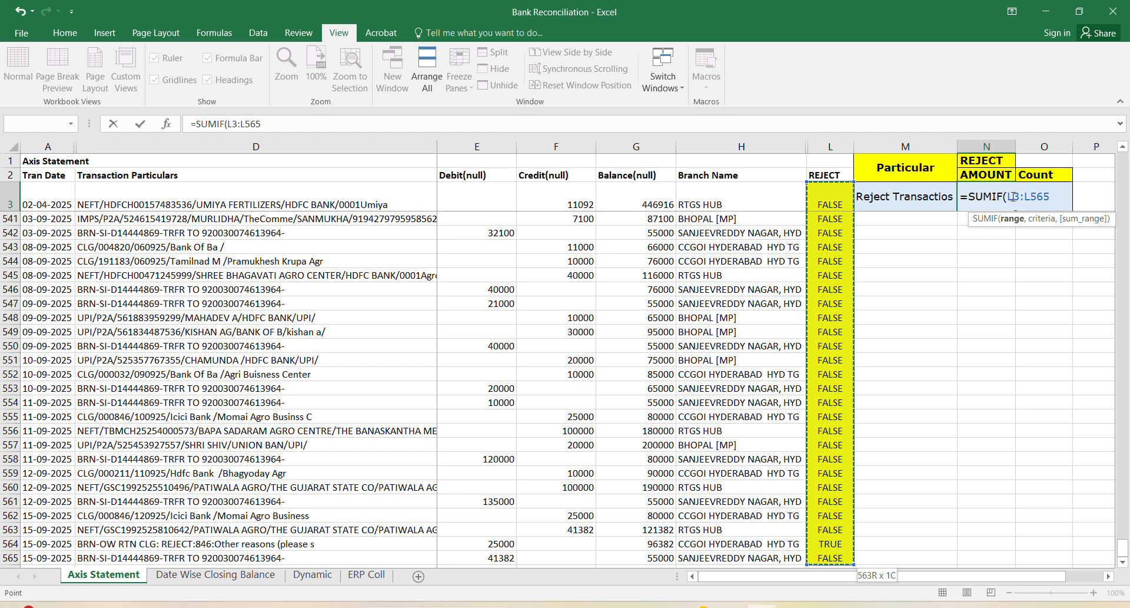
Make the SUMIF range absolute as $L$3:$L$565 and enter "TRUE" as the criteria.
{"action": "left_click_drag", "start_coordinate": [1007, 196], "coordinate": [1051, 198]}
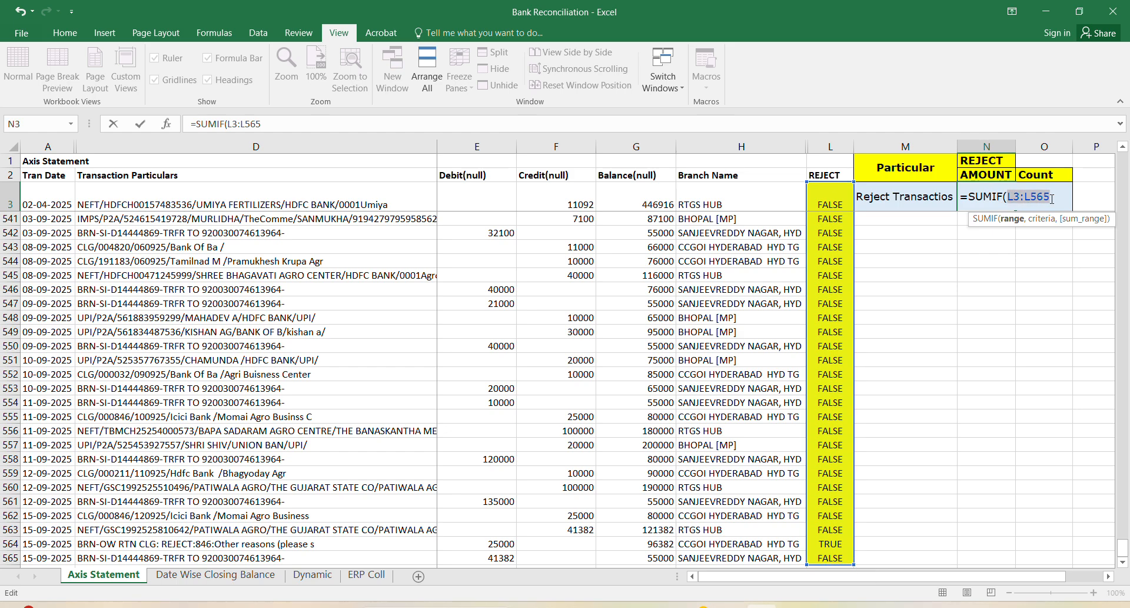
{"action": "key", "text": "F4"}
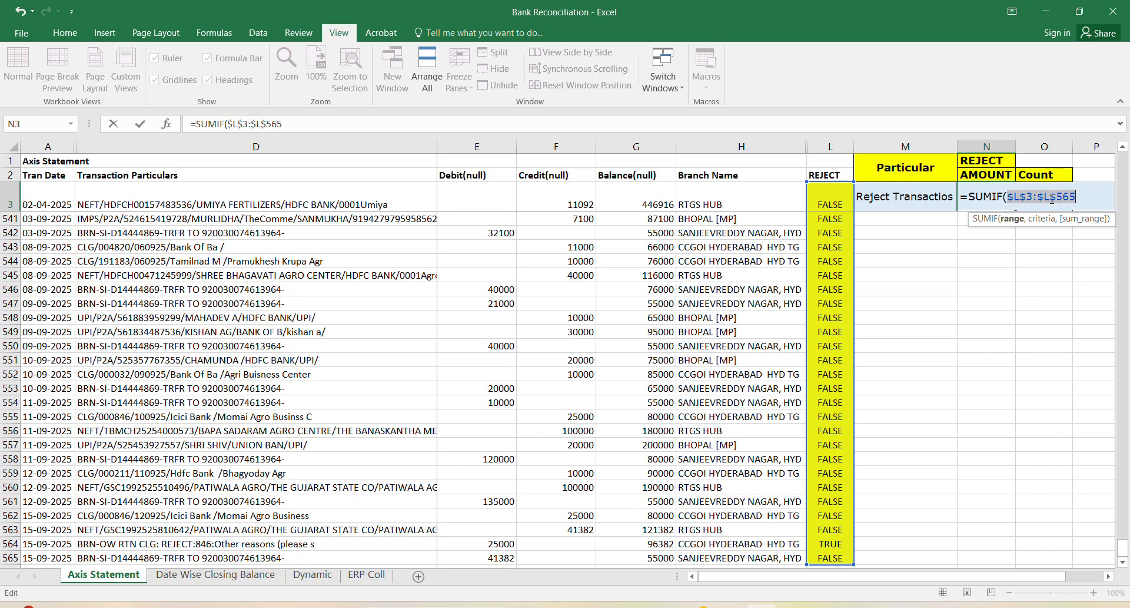
{"action": "key", "text": "Right"}
{"action": "type", "text": ","}
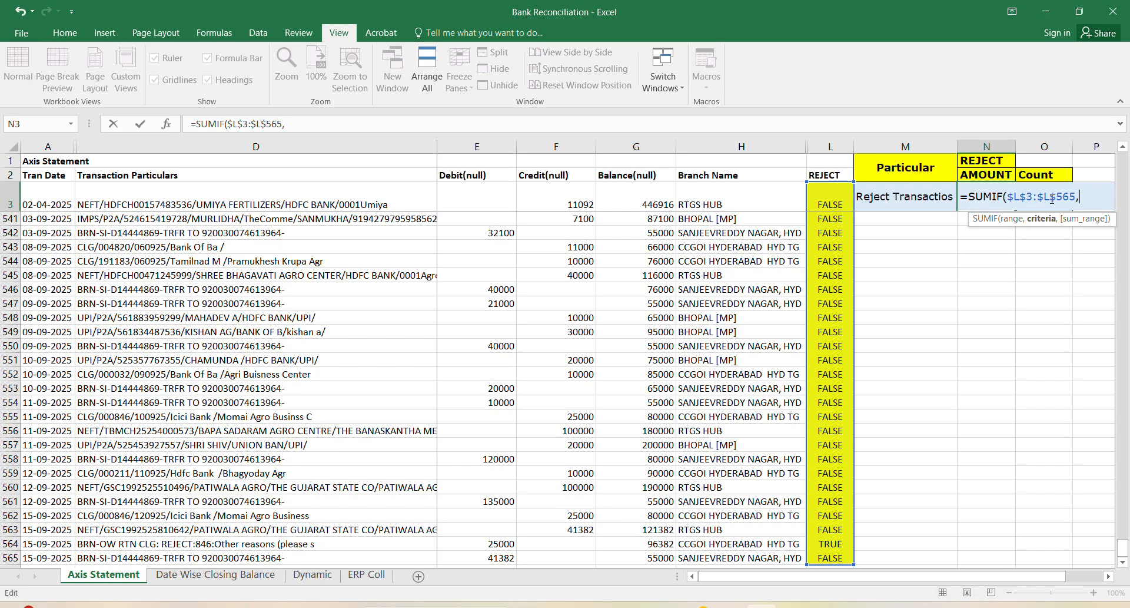
{"action": "type", "text": "\"TRUE"}
{"action": "type", "text": "\""}
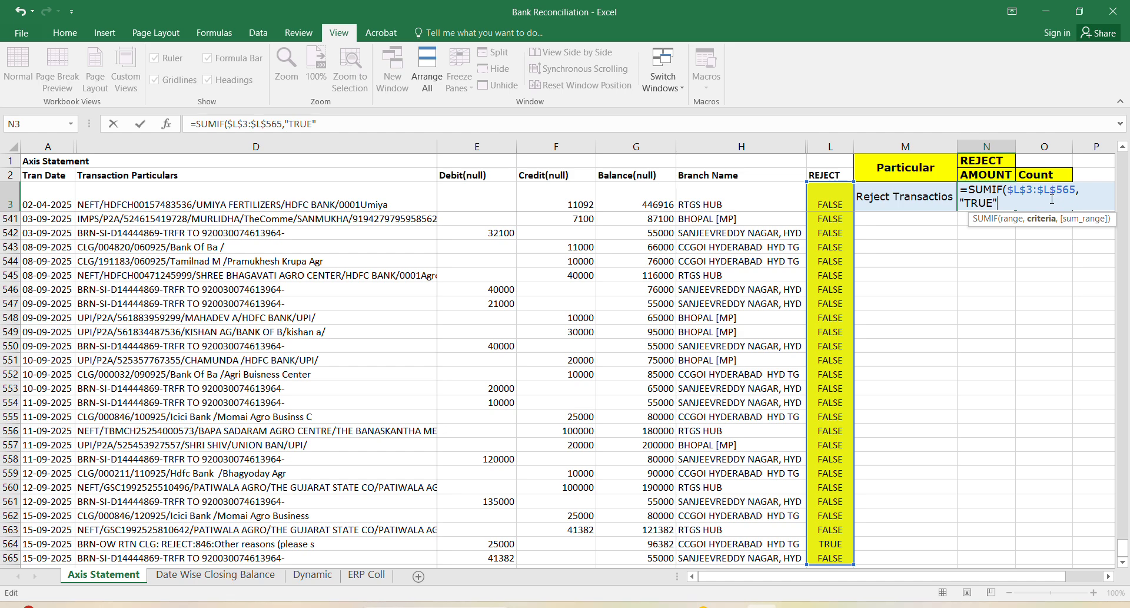
Add the Debit column cells E3:E565 as the sum range of the SUMIF formula.
{"action": "type", "text": ","}
{"action": "left_click", "coordinate": [467, 187]}
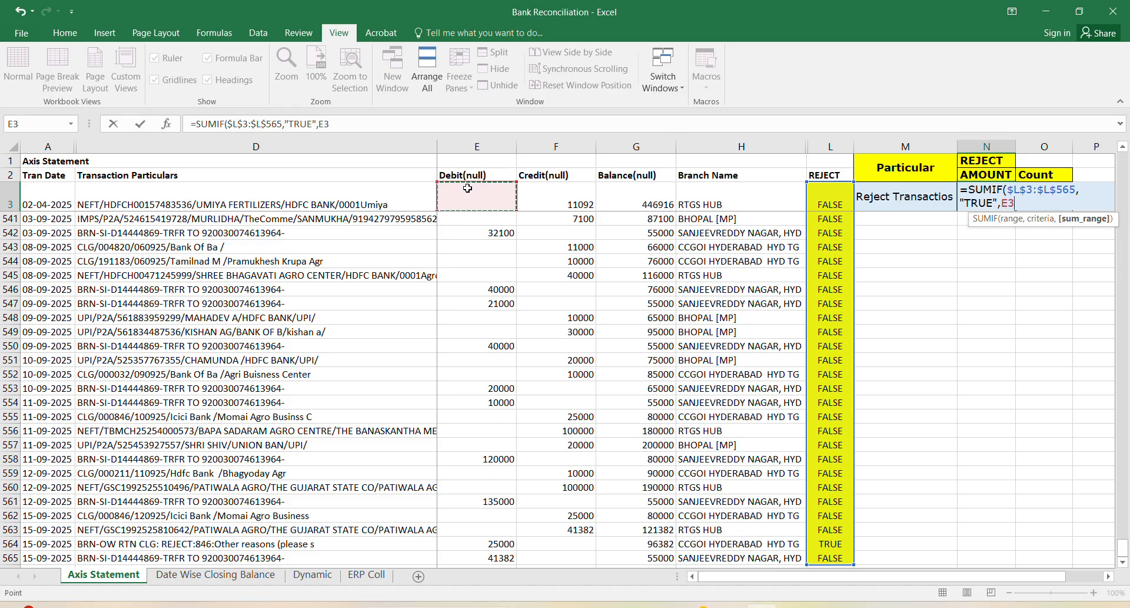
{"action": "key", "text": "Down"}
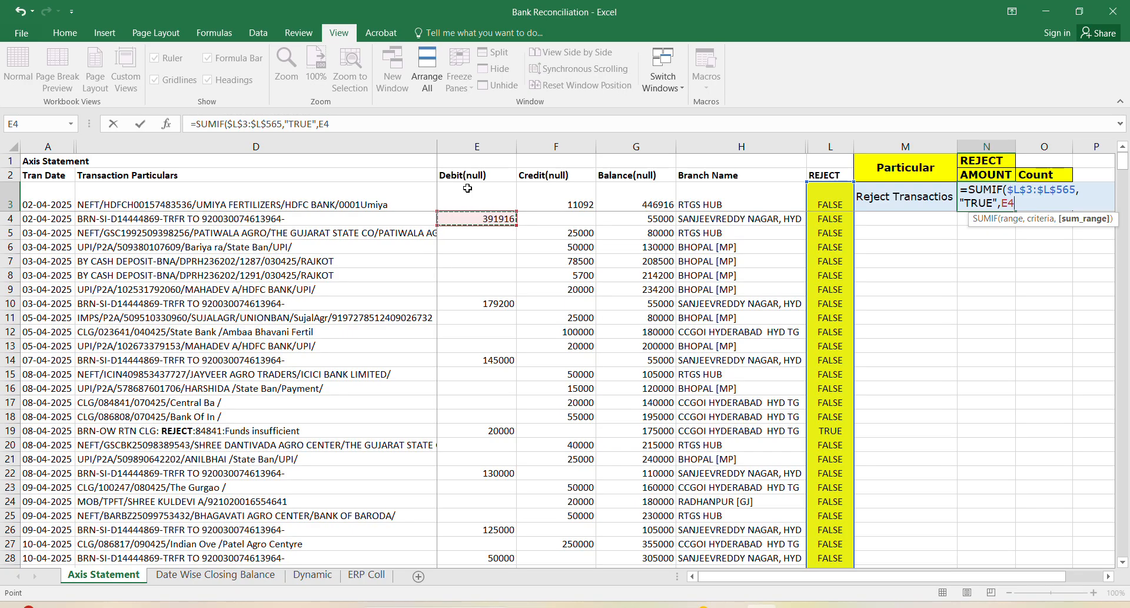
{"action": "left_click", "coordinate": [467, 188]}
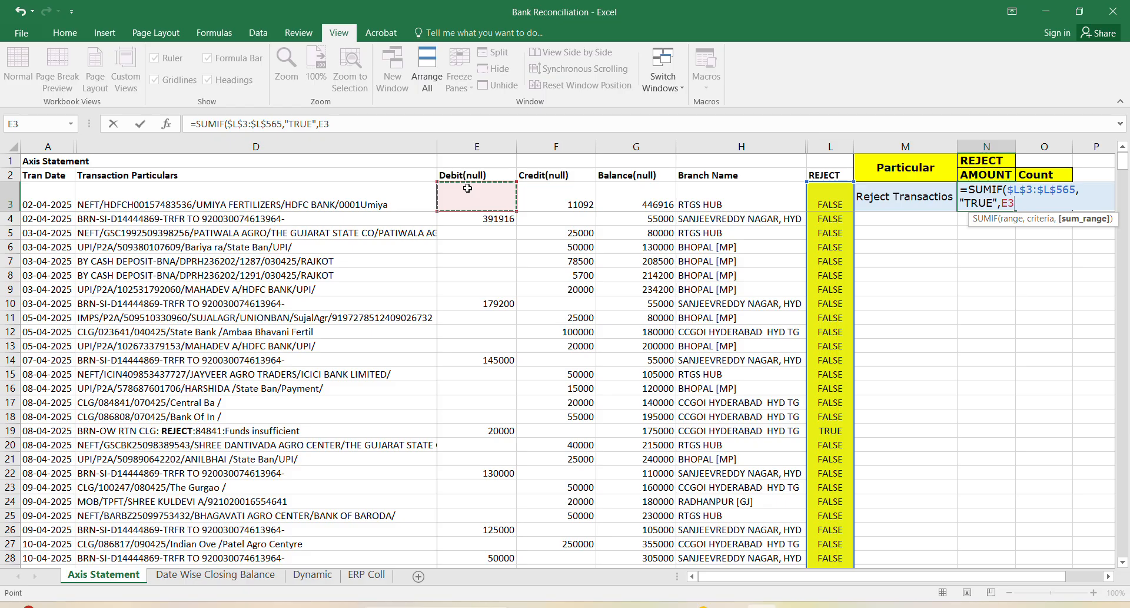
{"action": "key", "text": "ctrl+shift+Down"}
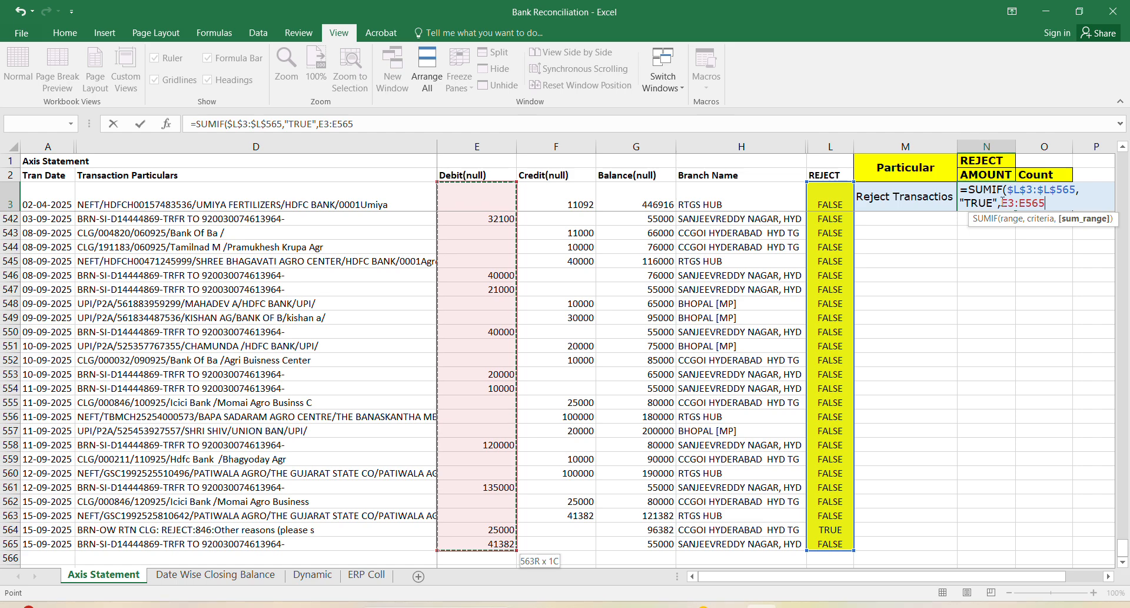
Make the sum range absolute as $E$3:$E$565, close the SUMIF formula and commit it in N3.
{"action": "left_click_drag", "start_coordinate": [1003, 204], "coordinate": [1058, 209]}
{"action": "key", "text": "F4"}
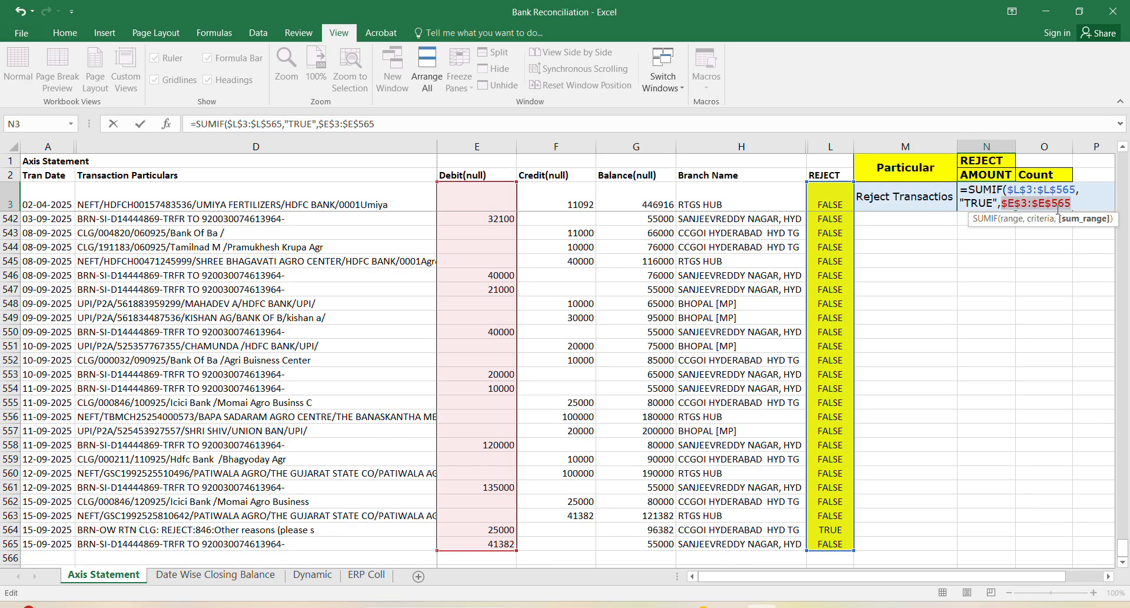
{"action": "key", "text": "End"}
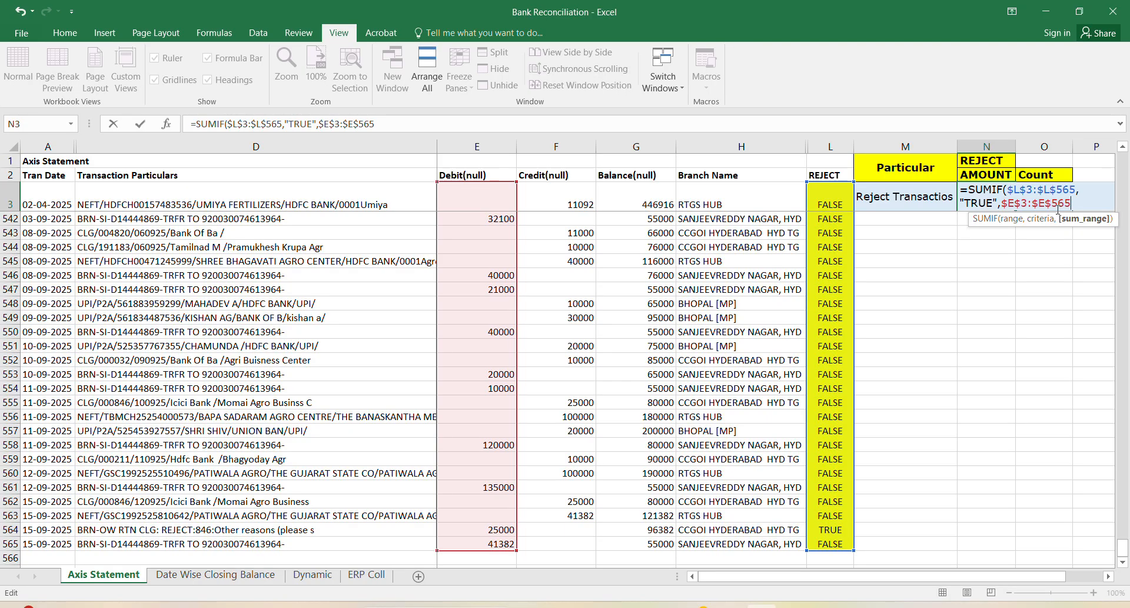
{"action": "type", "text": ")"}
{"action": "key", "text": "ctrl+Return"}
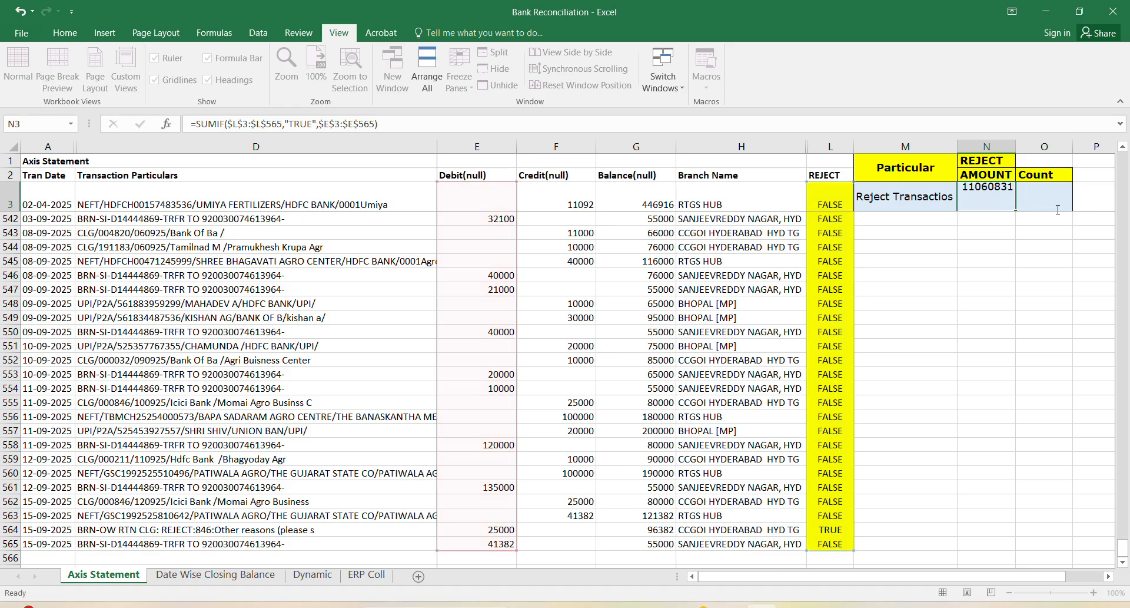
Review the SUMIF result in N3 against the debit amount of the rejected transaction in row 19.
{"action": "key", "text": "Up"}
{"action": "key", "text": "Down"}
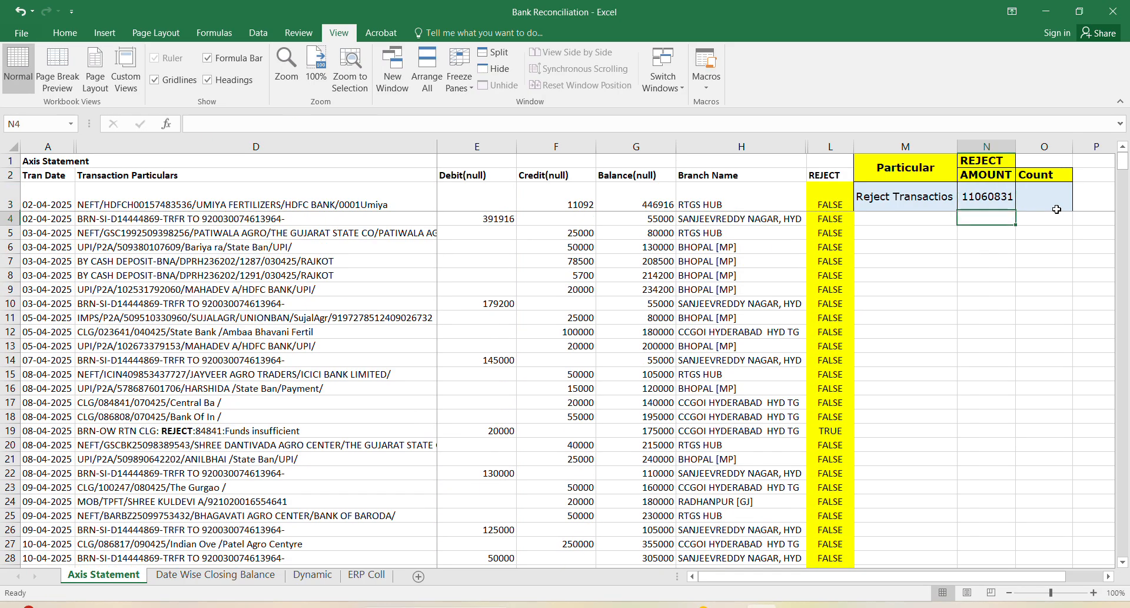
{"action": "key", "text": "Up"}
{"action": "key", "text": "Down"}
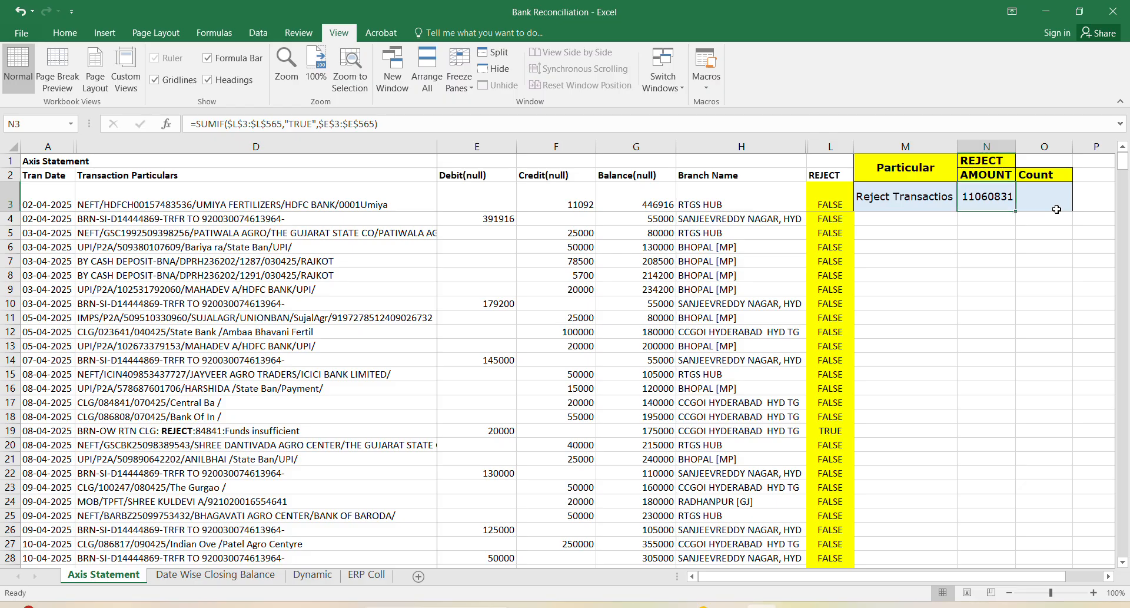
{"action": "key", "text": "Down"}
{"action": "key", "text": "Down"}
{"action": "key", "text": "Down"}
{"action": "key", "text": "Down"}
{"action": "key", "text": "Down"}
{"action": "key", "text": "Down"}
{"action": "key", "text": "Down"}
{"action": "key", "text": "Down"}
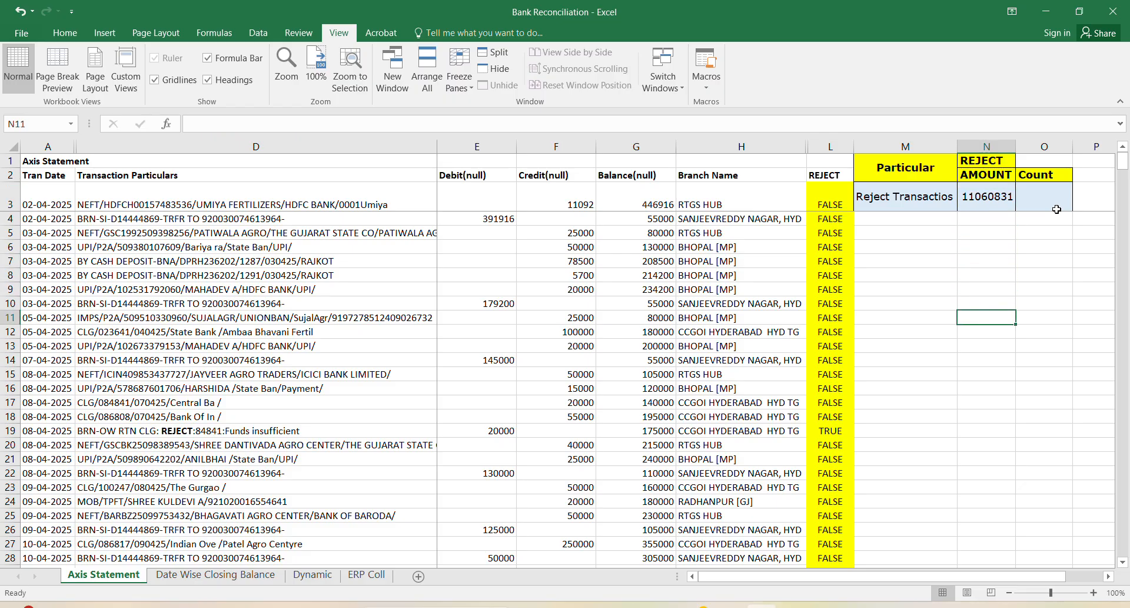
{"action": "key", "text": "Left"}
{"action": "key", "text": "Left"}
{"action": "key", "text": "Left"}
{"action": "key", "text": "Left"}
{"action": "key", "text": "Left"}
{"action": "key", "text": "Left"}
{"action": "key", "text": "Down"}
{"action": "key", "text": "Down"}
{"action": "key", "text": "Down"}
{"action": "key", "text": "Down"}
{"action": "key", "text": "Down"}
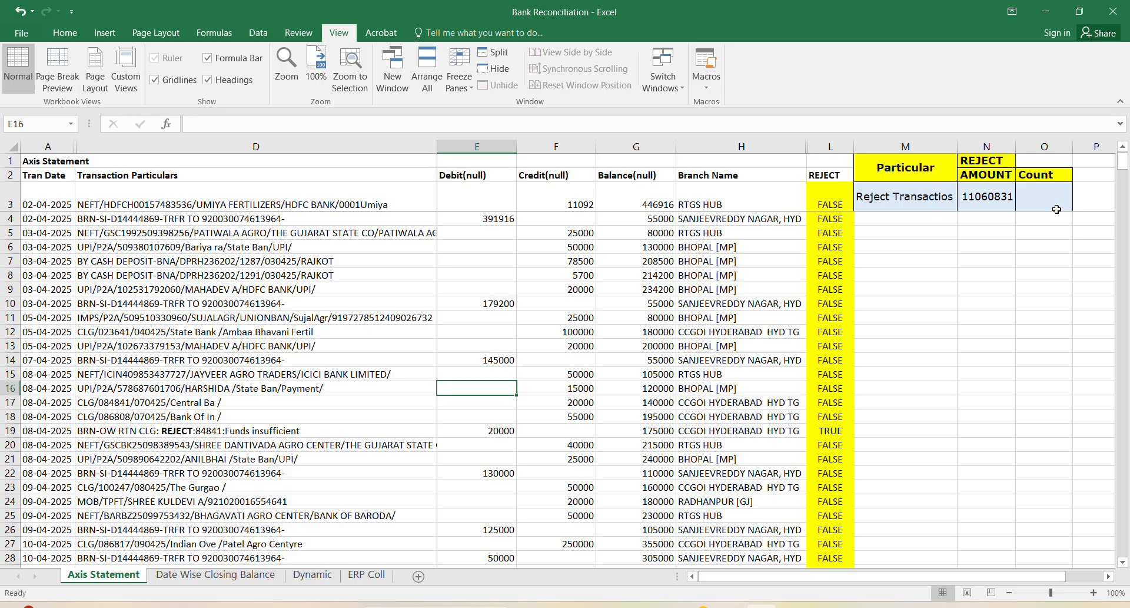
{"action": "key", "text": "Down"}
{"action": "key", "text": "Down"}
{"action": "key", "text": "Down"}
{"action": "key", "text": "Left"}
{"action": "key", "text": "Left"}
{"action": "key", "text": "Right"}
{"action": "key", "text": "Right"}
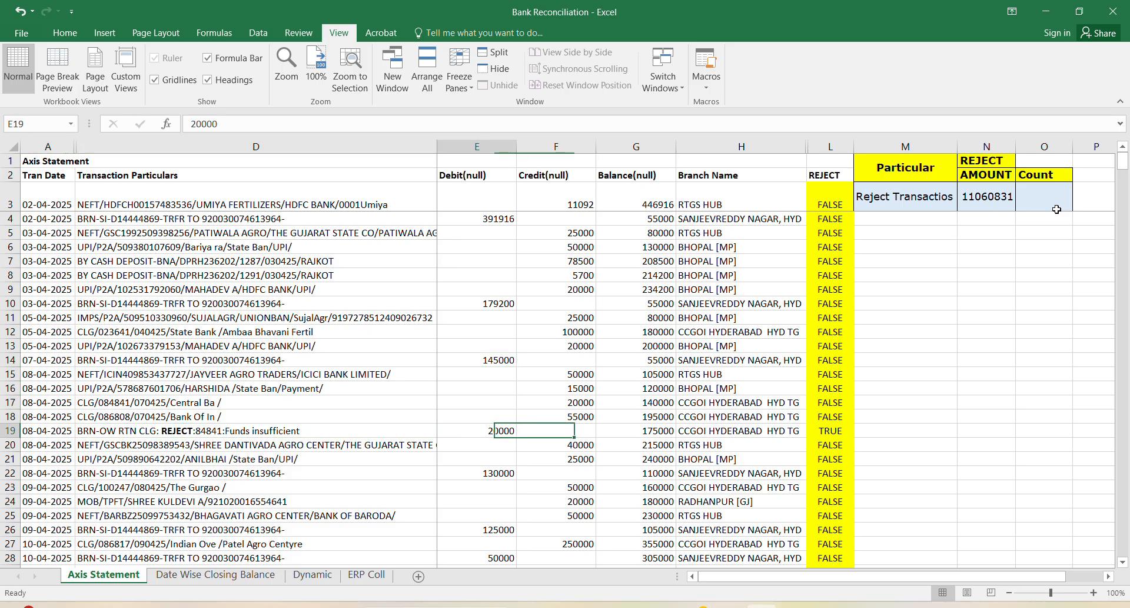
{"action": "key", "text": "Down"}
{"action": "key", "text": "Down"}
{"action": "key", "text": "Down"}
{"action": "key", "text": "Up"}
{"action": "key", "text": "Up"}
{"action": "key", "text": "Up"}
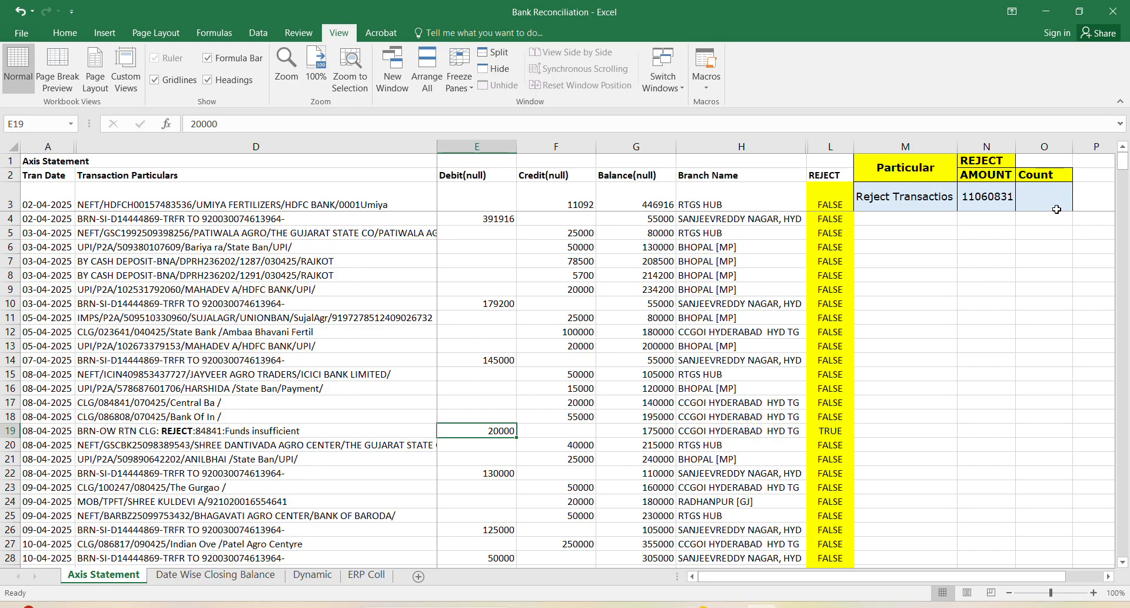
Look through the Debit column entries below row 19, down to about row 37, and return to the first rows.
{"action": "key", "text": "Down"}
{"action": "key", "text": "Down"}
{"action": "key", "text": "Down"}
{"action": "key", "text": "Down"}
{"action": "key", "text": "Down"}
{"action": "key", "text": "Down"}
{"action": "key", "text": "Down"}
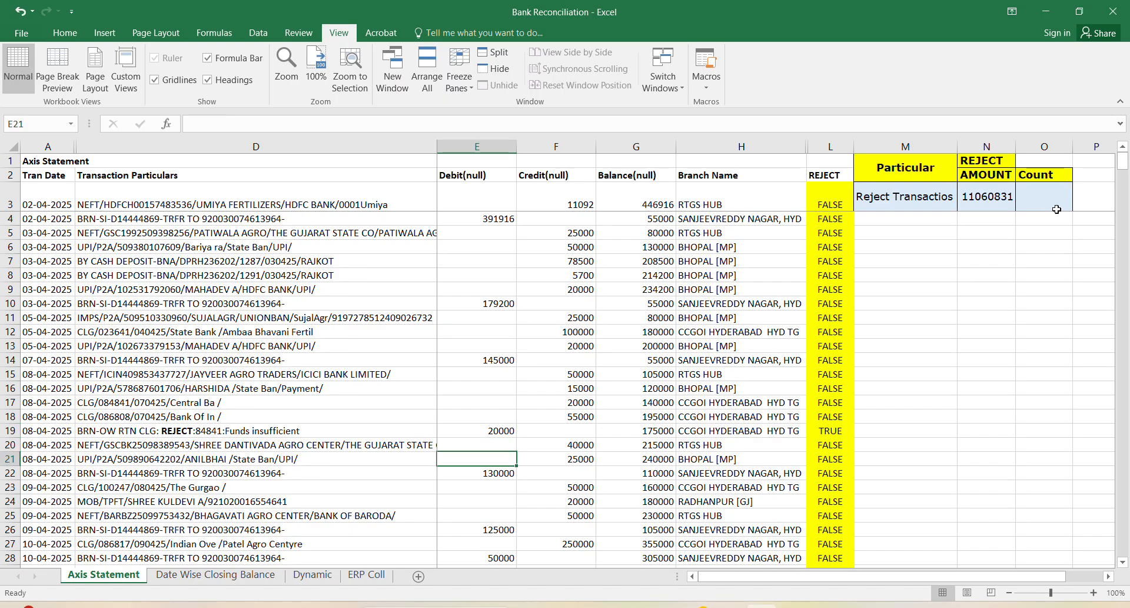
{"action": "key", "text": "Down"}
{"action": "key", "text": "Down"}
{"action": "key", "text": "Down"}
{"action": "key", "text": "Down"}
{"action": "key", "text": "Down"}
{"action": "key", "text": "Down"}
{"action": "key", "text": "Down"}
{"action": "key", "text": "Down"}
{"action": "key", "text": "Down"}
{"action": "key", "text": "Down"}
{"action": "key", "text": "Down"}
{"action": "key", "text": "Down"}
{"action": "key", "text": "Up"}
{"action": "key", "text": "Up"}
{"action": "key", "text": "Up"}
{"action": "key", "text": "Up"}
{"action": "key", "text": "Up"}
{"action": "key", "text": "Up"}
{"action": "key", "text": "Up"}
{"action": "key", "text": "Up"}
{"action": "key", "text": "Up"}
{"action": "key", "text": "Up"}
{"action": "key", "text": "Up"}
{"action": "key", "text": "Up"}
{"action": "key", "text": "Up"}
{"action": "key", "text": "Up"}
{"action": "key", "text": "Up"}
{"action": "key", "text": "Up"}
{"action": "key", "text": "Up"}
{"action": "key", "text": "Up"}
{"action": "key", "text": "Up"}
{"action": "key", "text": "Up"}
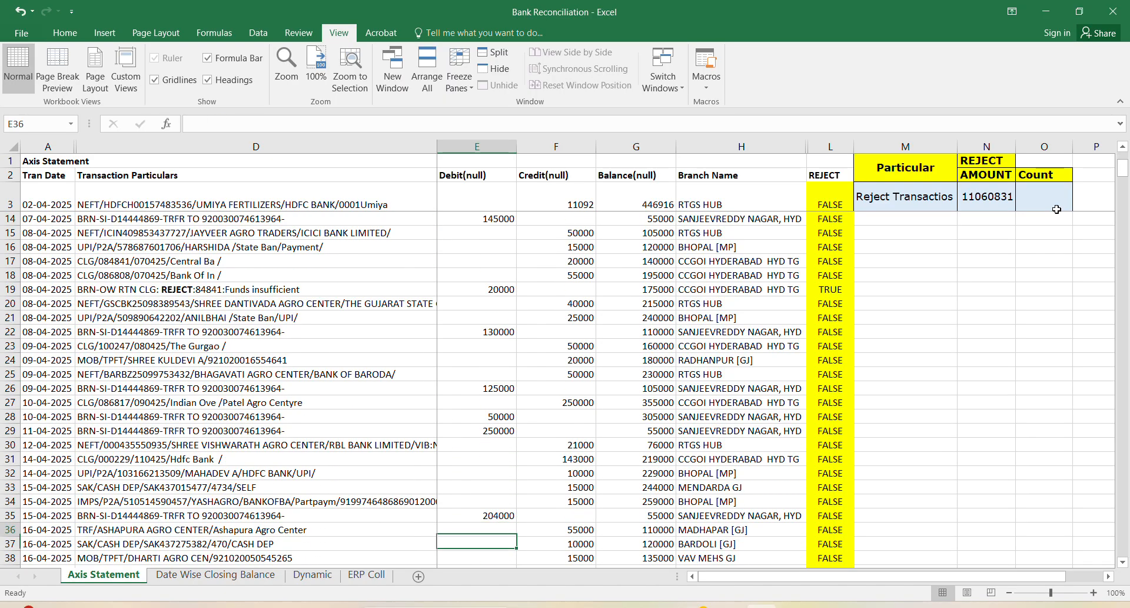
{"action": "key", "text": "Up"}
{"action": "key", "text": "Up"}
{"action": "key", "text": "Up"}
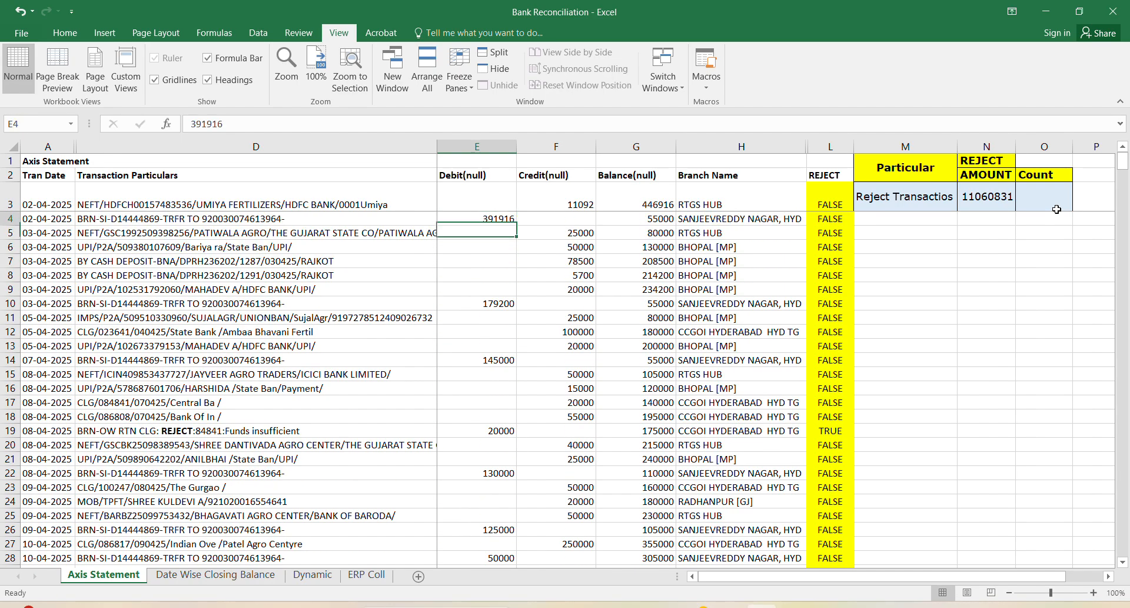
Start a COUNTIF formula in O3 under the Count heading.
{"action": "key", "text": "Right"}
{"action": "key", "text": "Right"}
{"action": "key", "text": "Right"}
{"action": "key", "text": "Right"}
{"action": "key", "text": "Right"}
{"action": "key", "text": "Right"}
{"action": "key", "text": "Up"}
{"action": "key", "text": "Up"}
{"action": "key", "text": "Right"}
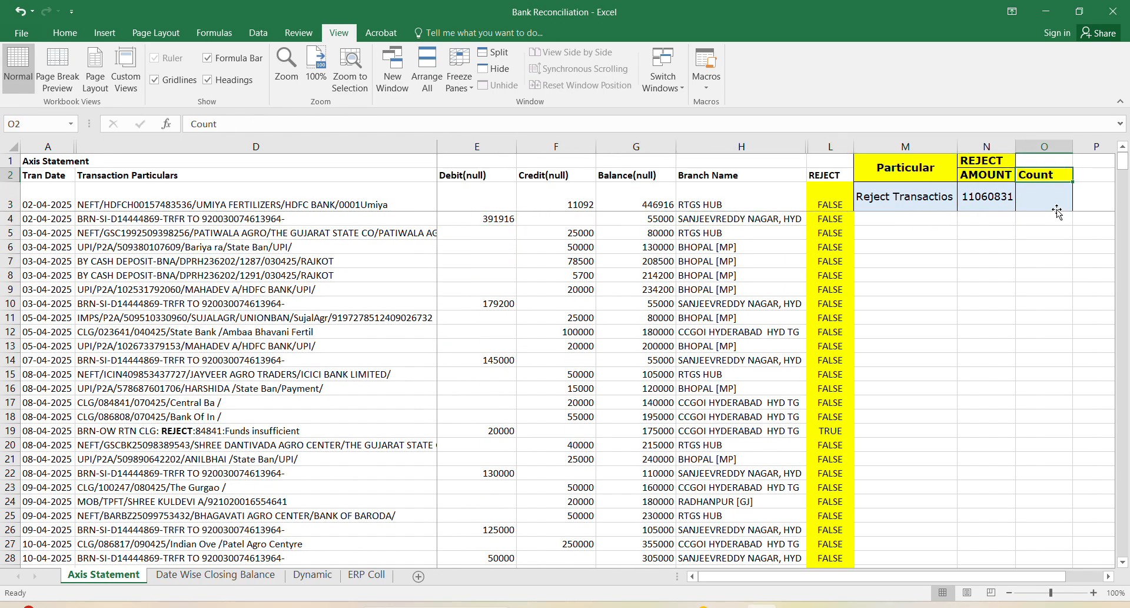
{"action": "key", "text": "Down"}
{"action": "key", "text": "F2"}
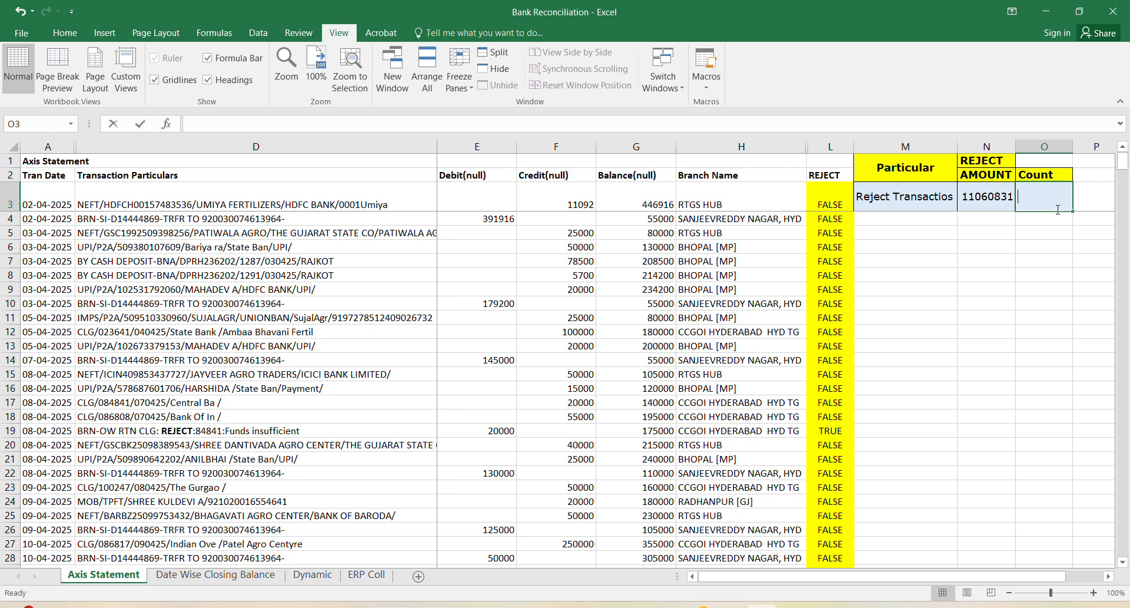
{"action": "type", "text": "+"}
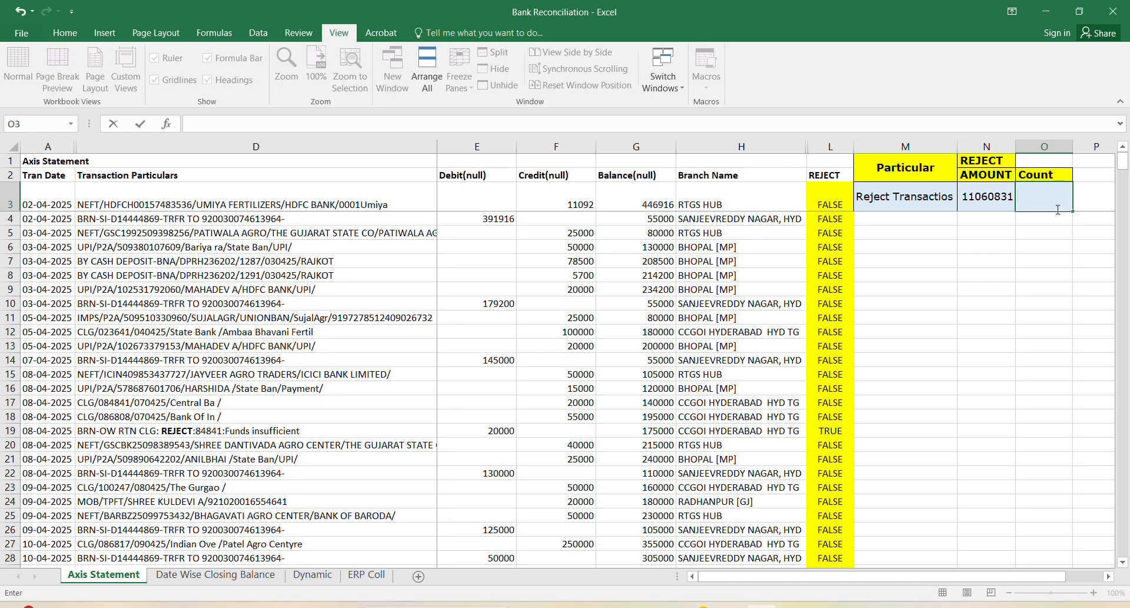
{"action": "type", "text": "=COU"}
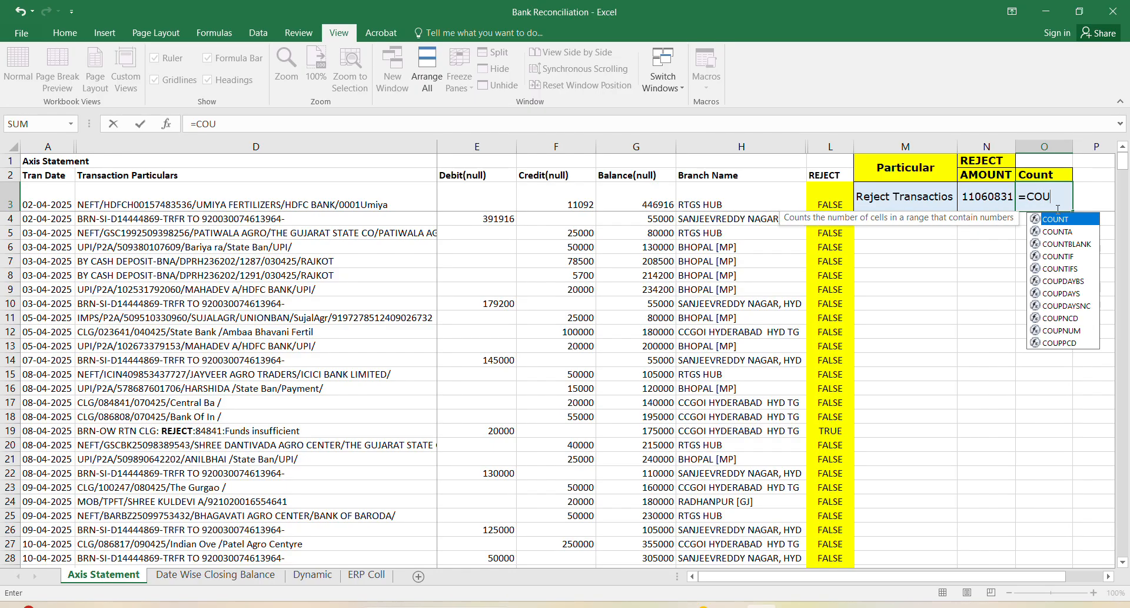
{"action": "type", "text": "IN"}
{"action": "key", "text": "BackSpace"}
{"action": "key", "text": "BackSpace"}
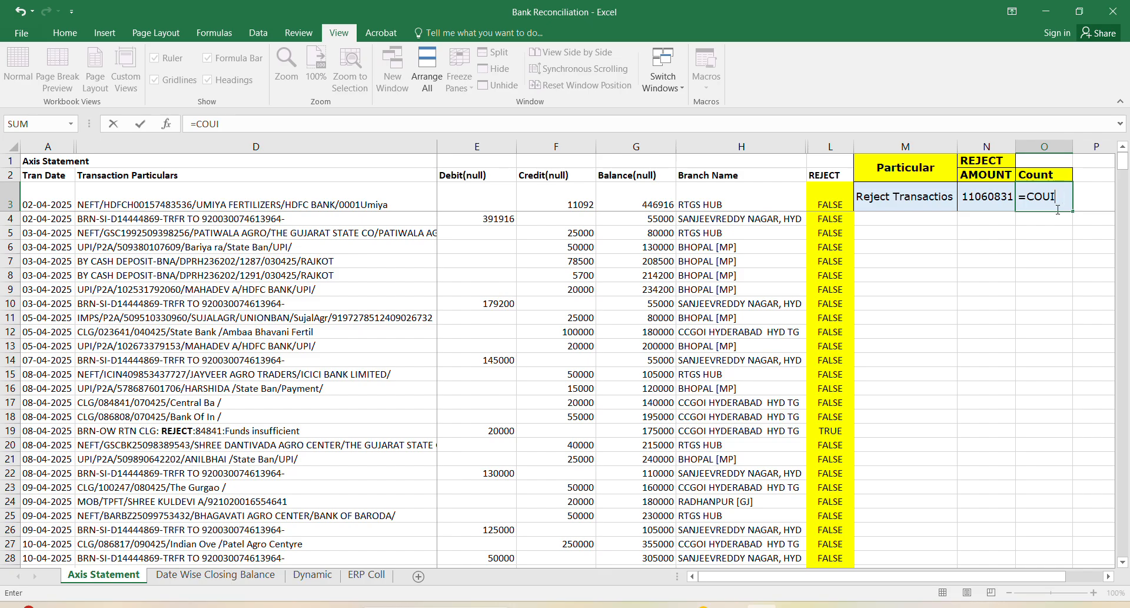
{"action": "type", "text": "NT"}
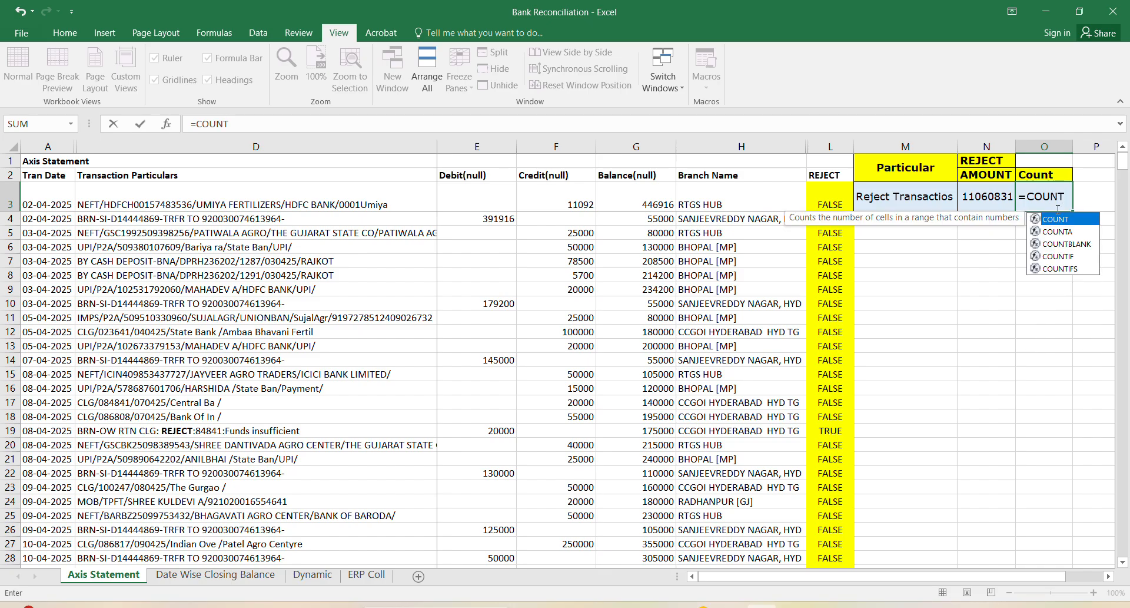
{"action": "type", "text": "IF"}
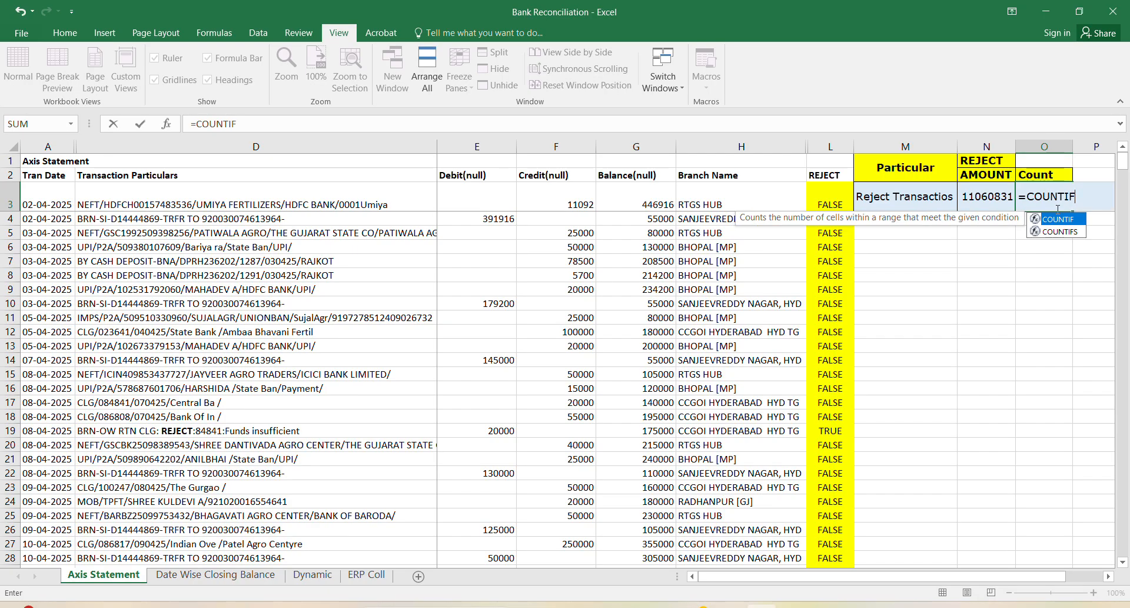
{"action": "type", "text": "("}
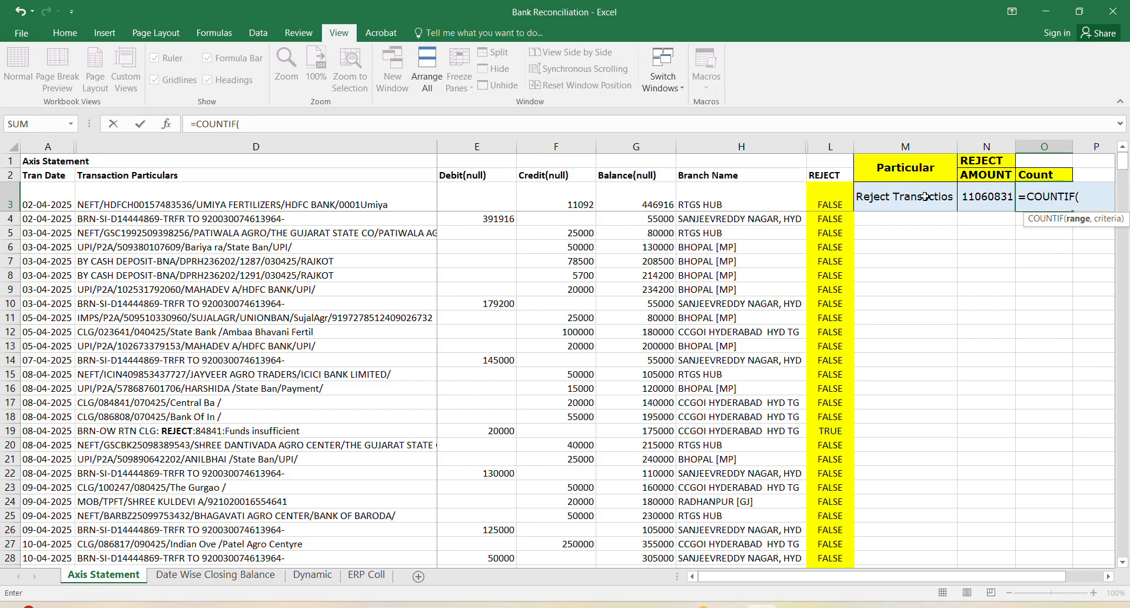
Add the REJECT flags as the COUNTIF range, made absolute as $L$3:$L$565.
{"action": "left_click", "coordinate": [837, 200]}
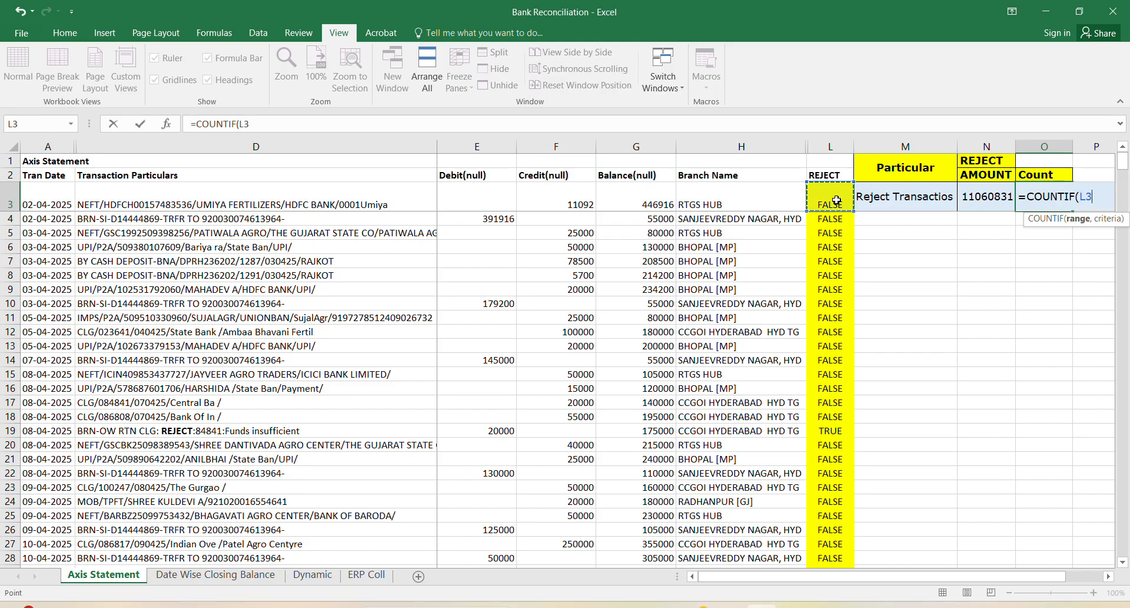
{"action": "key", "text": "ctrl+shift+Down"}
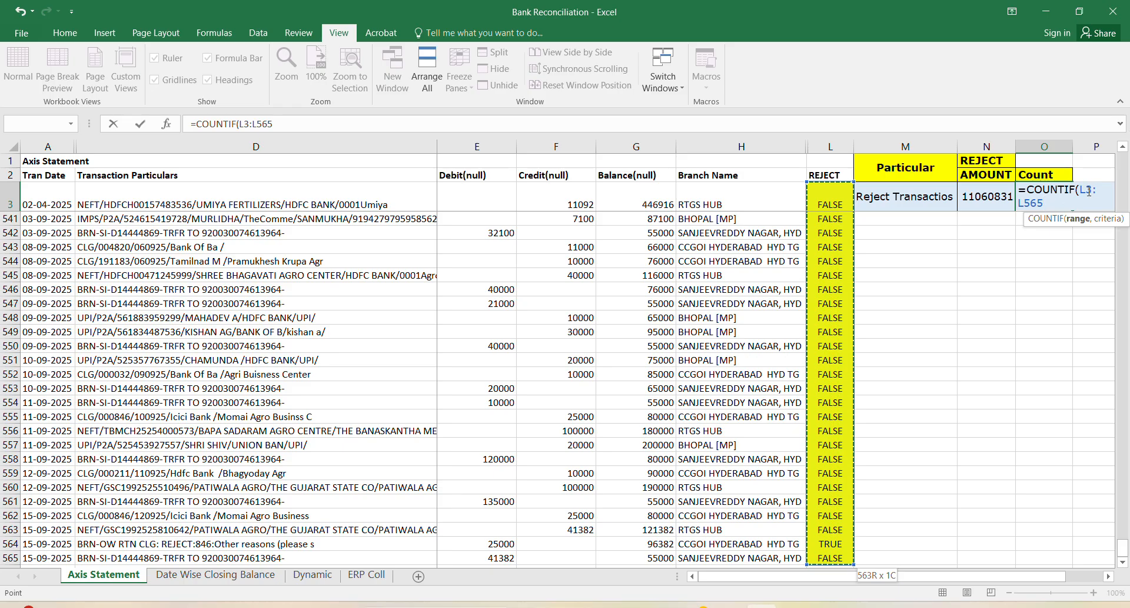
{"action": "left_click_drag", "start_coordinate": [1080, 193], "coordinate": [1114, 205]}
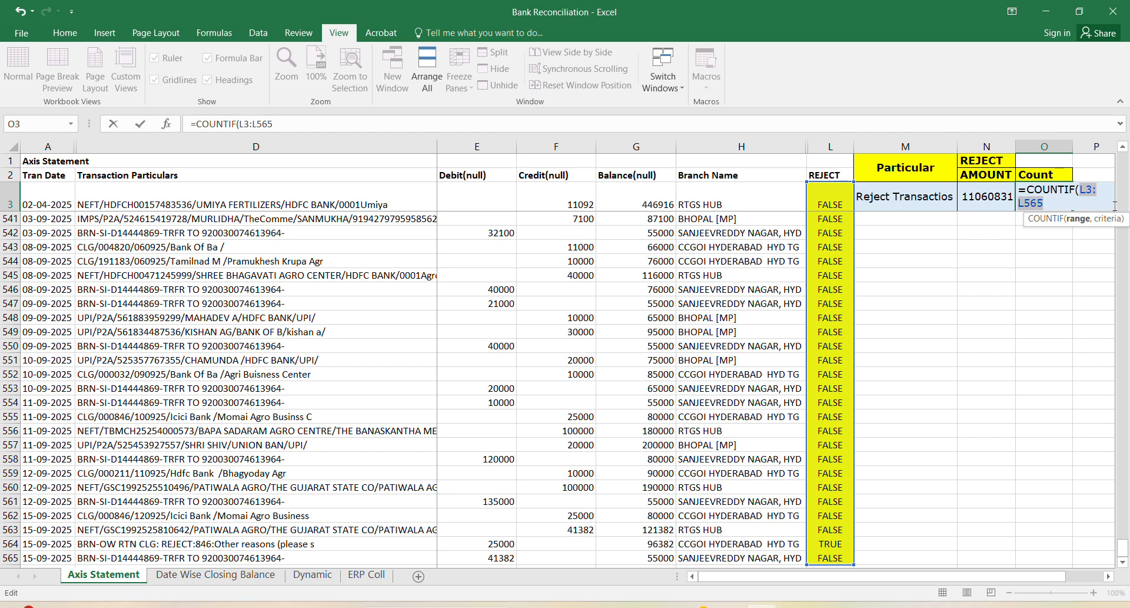
{"action": "key", "text": "F4"}
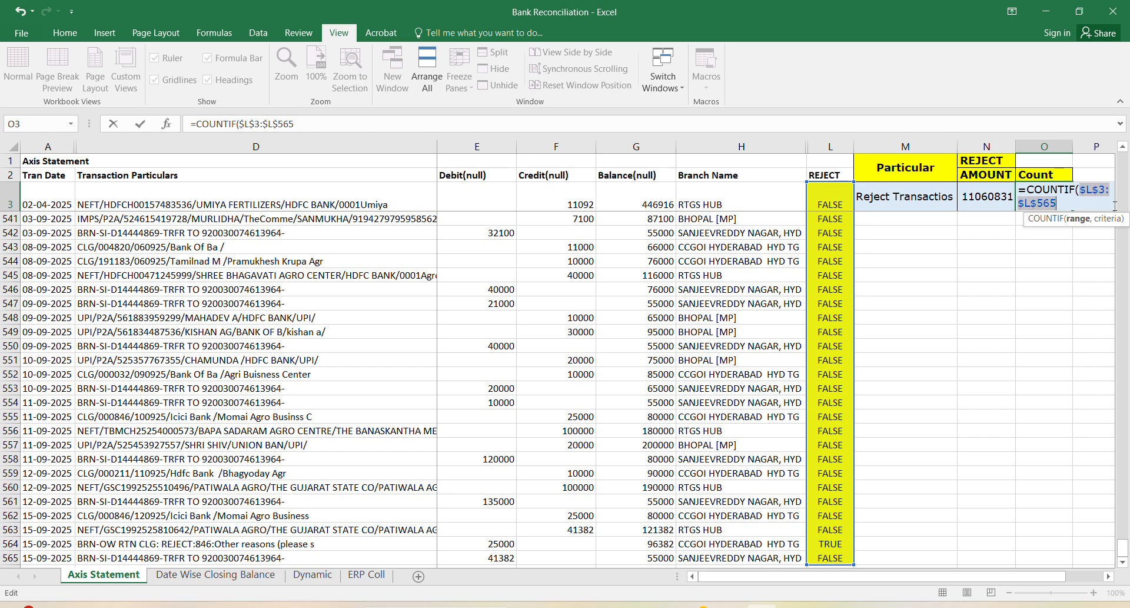
{"action": "left_click", "coordinate": [1115, 206]}
{"action": "type", "text": ","}
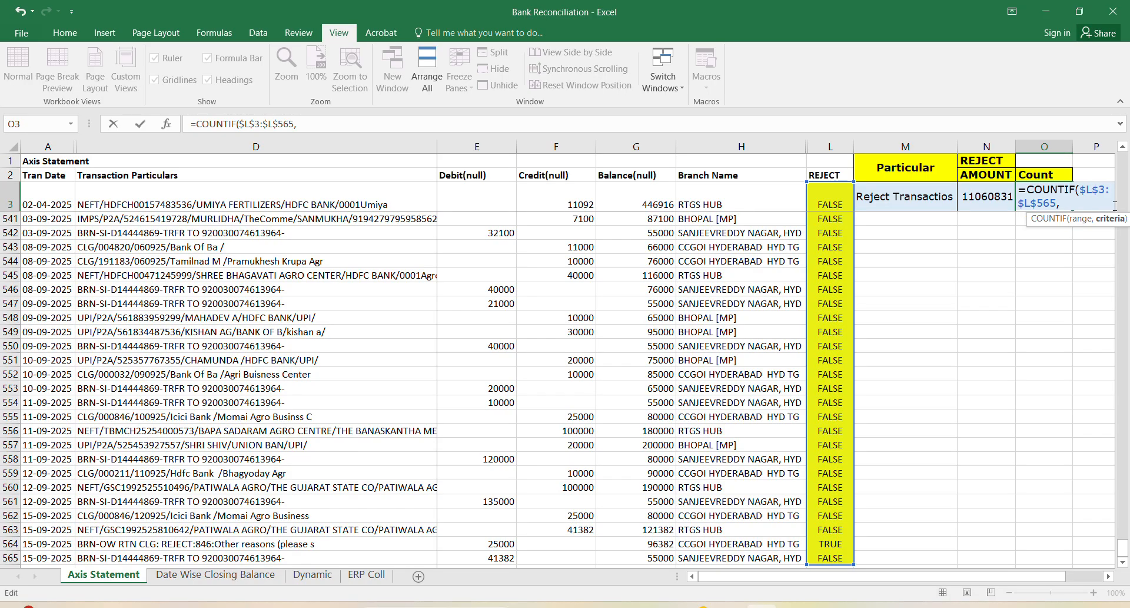
Enter "TRUE" as the COUNTIF criteria, close the formula and commit it in O3.
{"action": "type", "text": "\""}
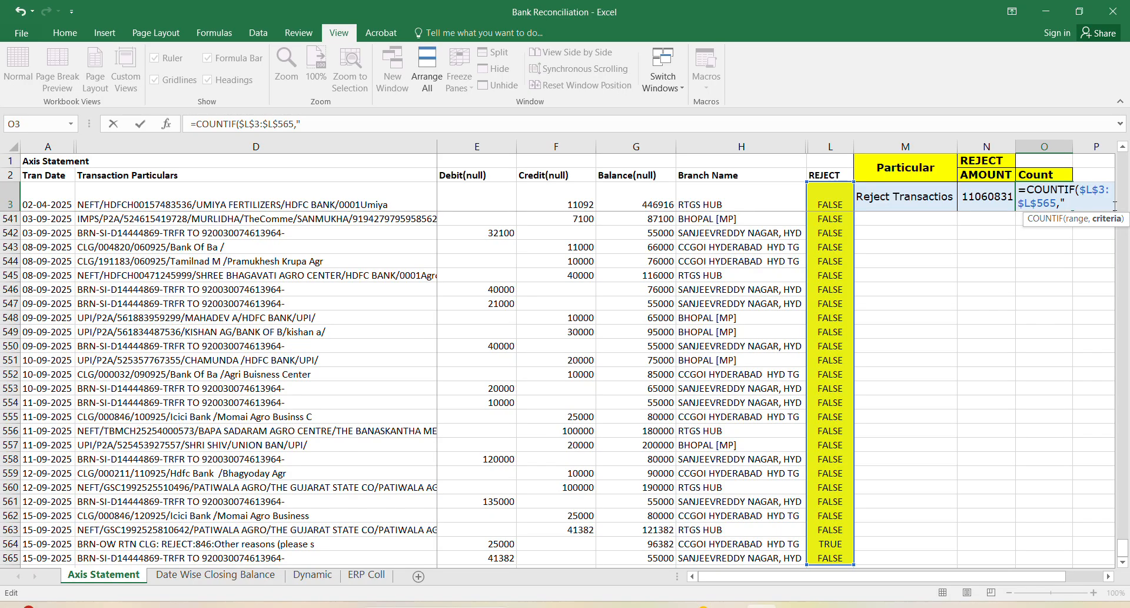
{"action": "type", "text": "T"}
{"action": "type", "text": "RUE"}
{"action": "type", "text": "\""}
{"action": "type", "text": "\""}
{"action": "type", "text": ")"}
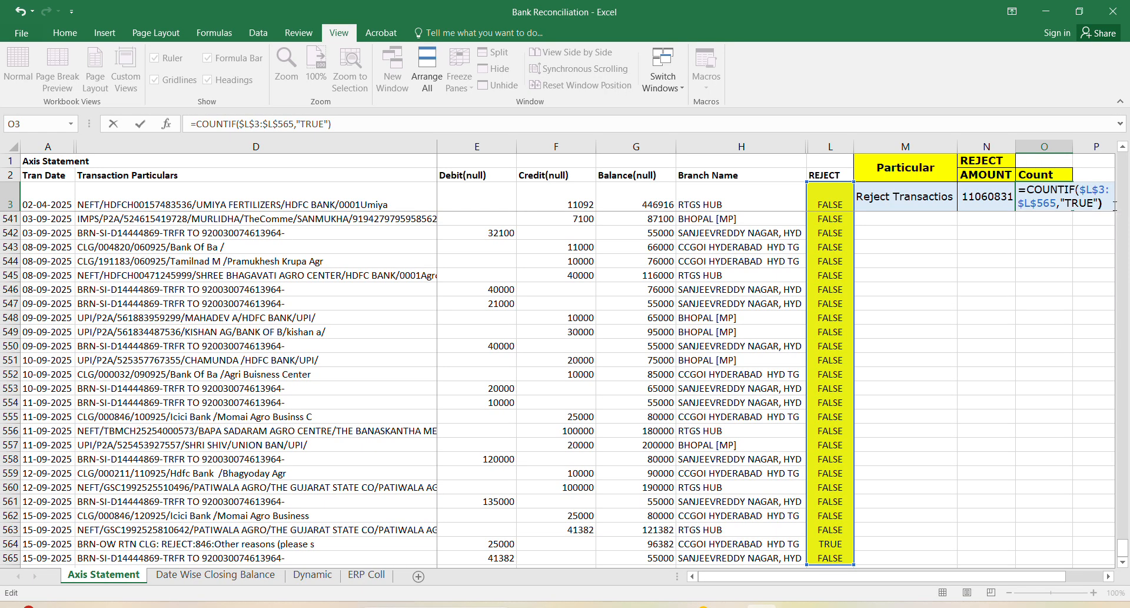
{"action": "key", "text": "Return"}
{"action": "key", "text": "Up"}
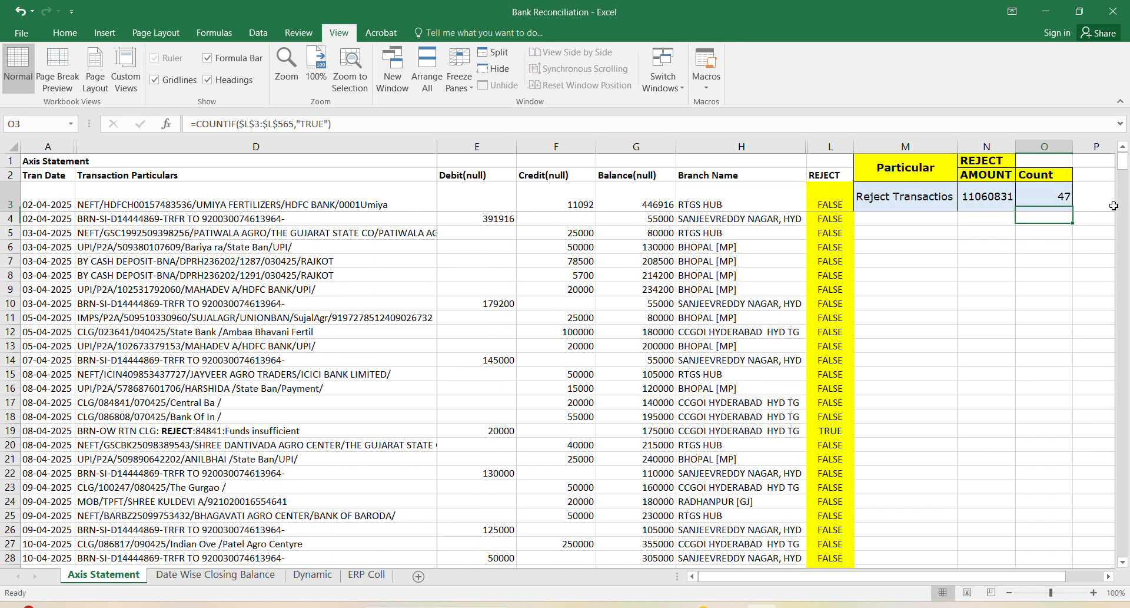
Review the reject amount and count formulas and their results in the summary row M3:O3.
{"action": "key", "text": "Down"}
{"action": "key", "text": "Up"}
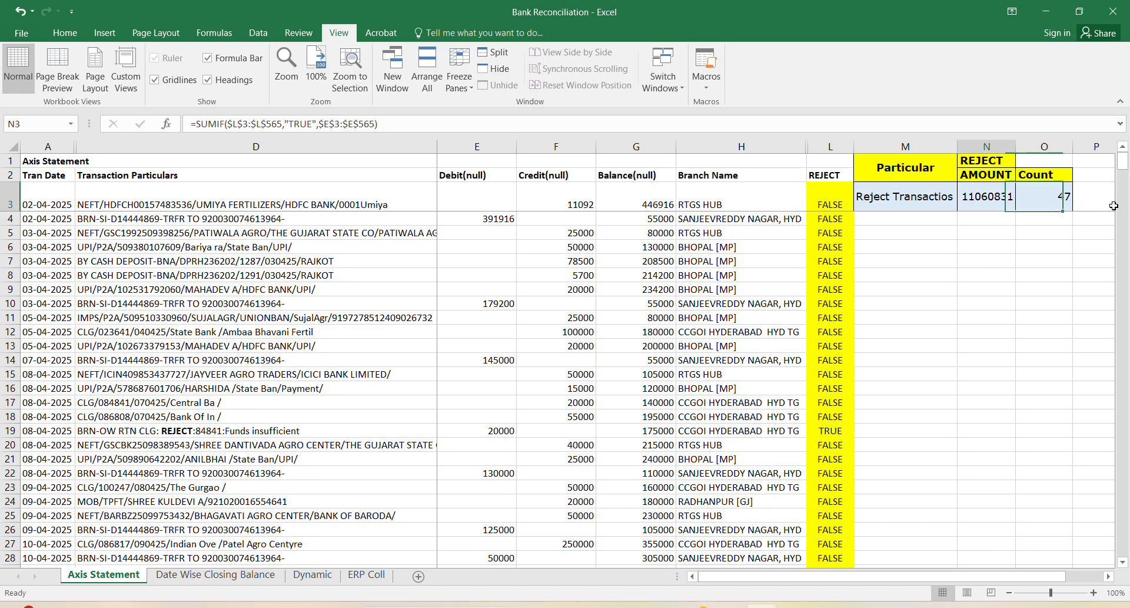
{"action": "key", "text": "Left"}
{"action": "key", "text": "Down"}
{"action": "key", "text": "Up"}
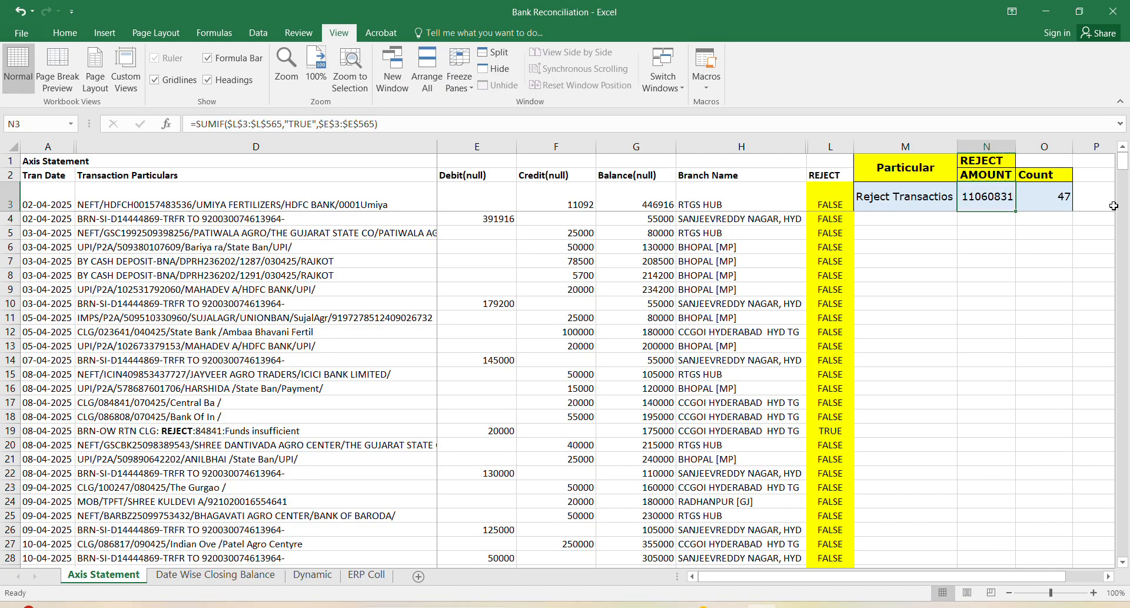
{"action": "key", "text": "Right"}
{"action": "key", "text": "Right"}
{"action": "key", "text": "Left"}
{"action": "key", "text": "Left"}
{"action": "key", "text": "Left"}
{"action": "key", "text": "Left"}
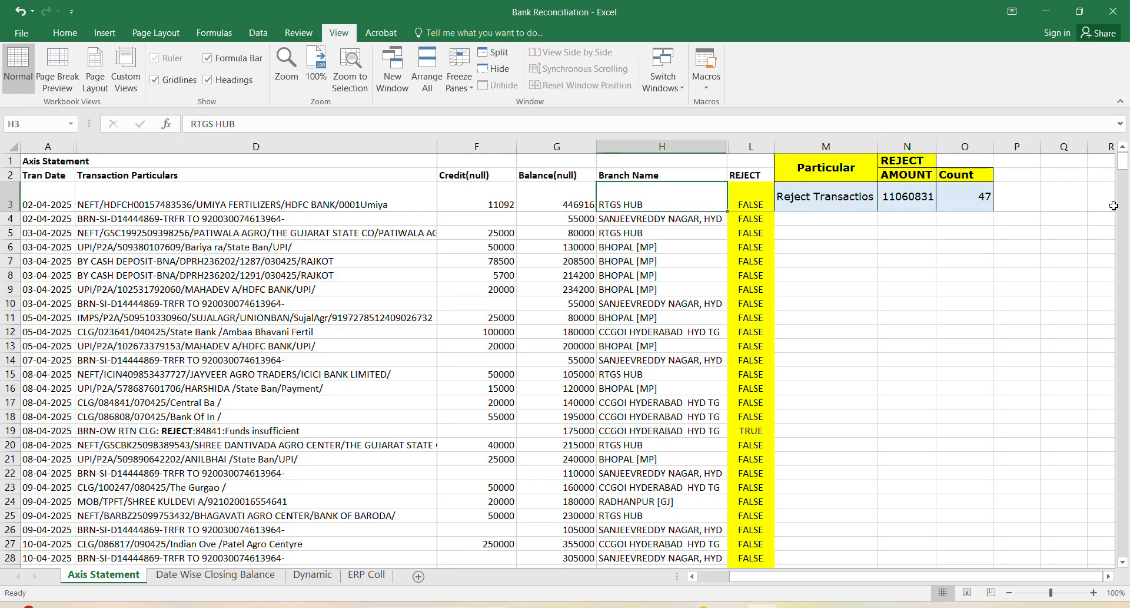
{"action": "key", "text": "Right"}
{"action": "key", "text": "Right"}
{"action": "key", "text": "Right"}
{"action": "key", "text": "Left"}
{"action": "key", "text": "Left"}
{"action": "key", "text": "Left"}
{"action": "key", "text": "Right"}
{"action": "key", "text": "Right"}
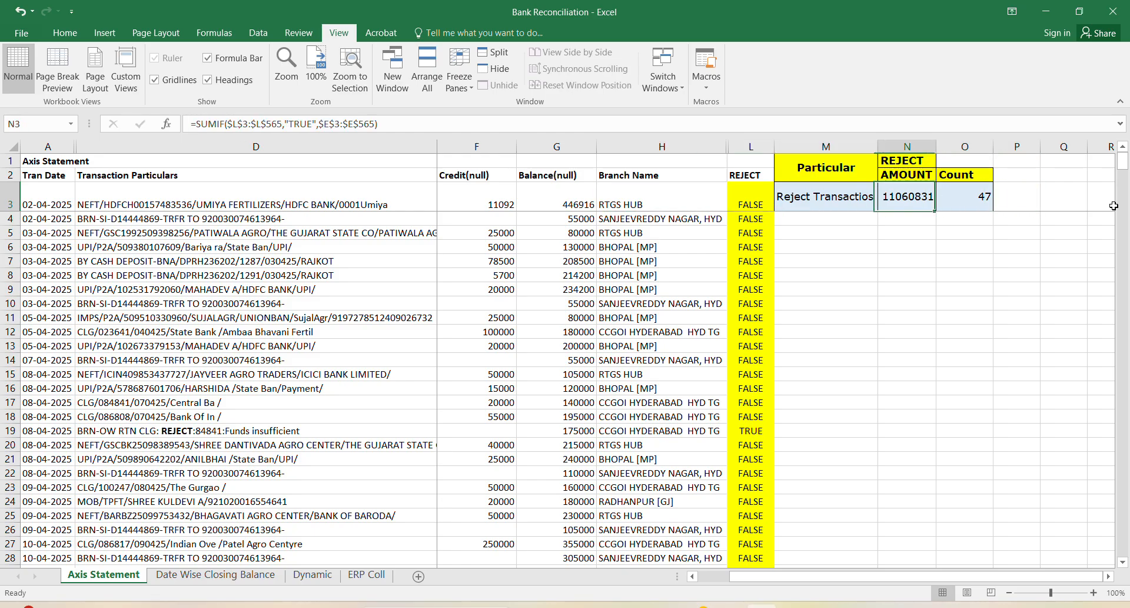
{"action": "key", "text": "Right"}
{"action": "key", "text": "Right"}
{"action": "key", "text": "Left"}
{"action": "key", "text": "Left"}
{"action": "key", "text": "Left"}
{"action": "key", "text": "Right"}
{"action": "key", "text": "Right"}
{"action": "key", "text": "Left"}
{"action": "key", "text": "Left"}
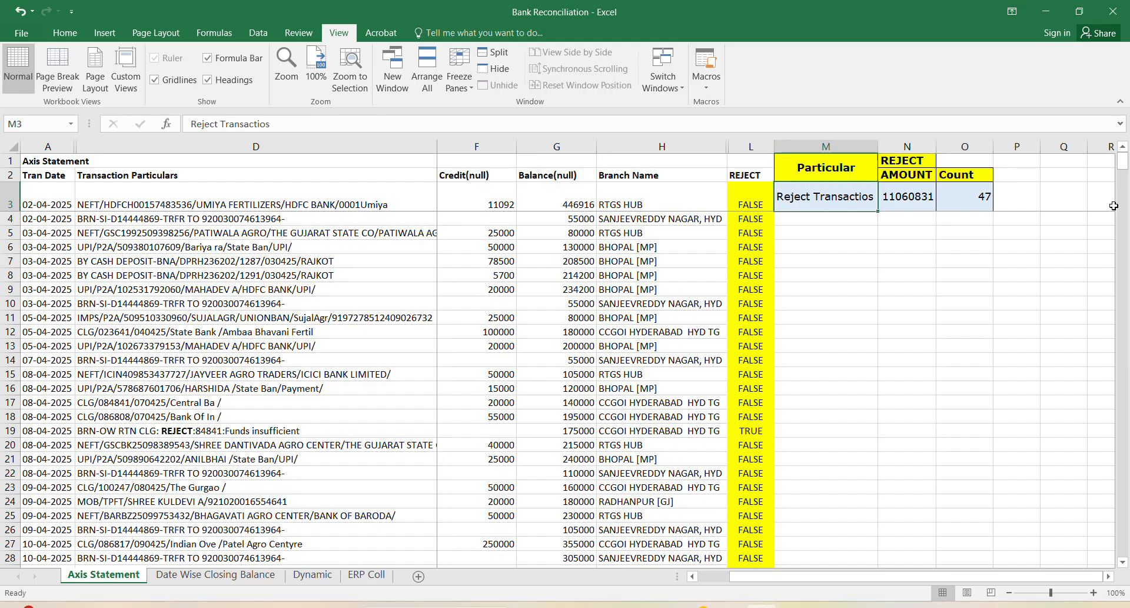
Examine the Transaction Particulars entries in column D across the first rows of the Axis statement.
{"action": "key", "text": "Left"}
{"action": "key", "text": "Left"}
{"action": "key", "text": "Left"}
{"action": "key", "text": "Left"}
{"action": "key", "text": "Left"}
{"action": "key", "text": "Left"}
{"action": "key", "text": "Left"}
{"action": "key", "text": "Down"}
{"action": "key", "text": "Down"}
{"action": "key", "text": "Down"}
{"action": "key", "text": "Down"}
{"action": "key", "text": "Right"}
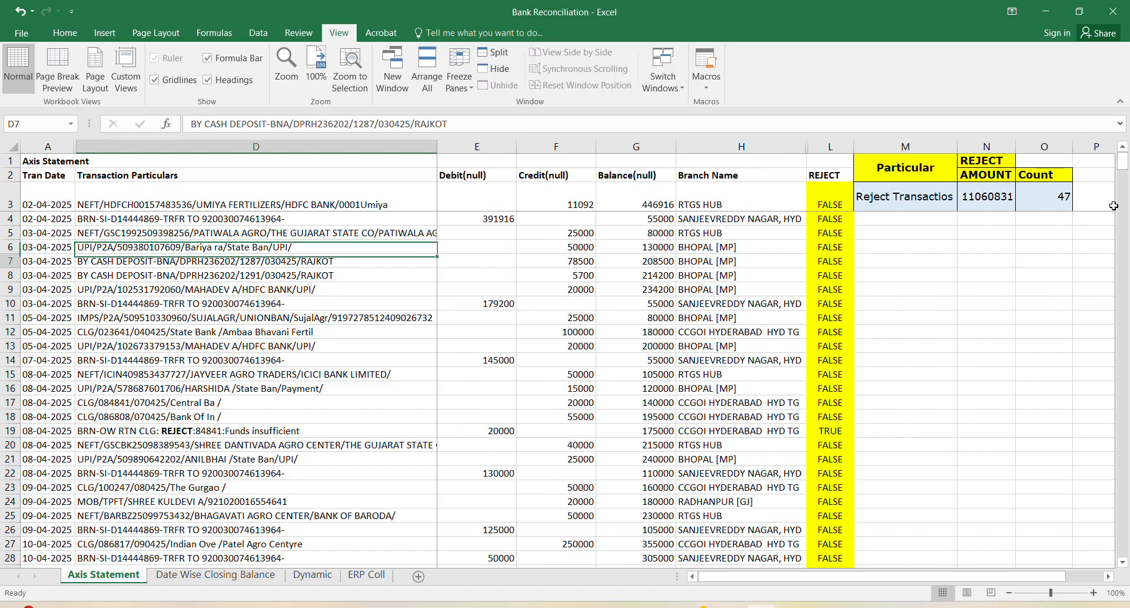
{"action": "key", "text": "Down"}
{"action": "key", "text": "Down"}
{"action": "key", "text": "Down"}
{"action": "key", "text": "Down"}
{"action": "key", "text": "Down"}
{"action": "key", "text": "Down"}
{"action": "key", "text": "Down"}
{"action": "key", "text": "Down"}
{"action": "key", "text": "Up"}
{"action": "key", "text": "Up"}
{"action": "key", "text": "Up"}
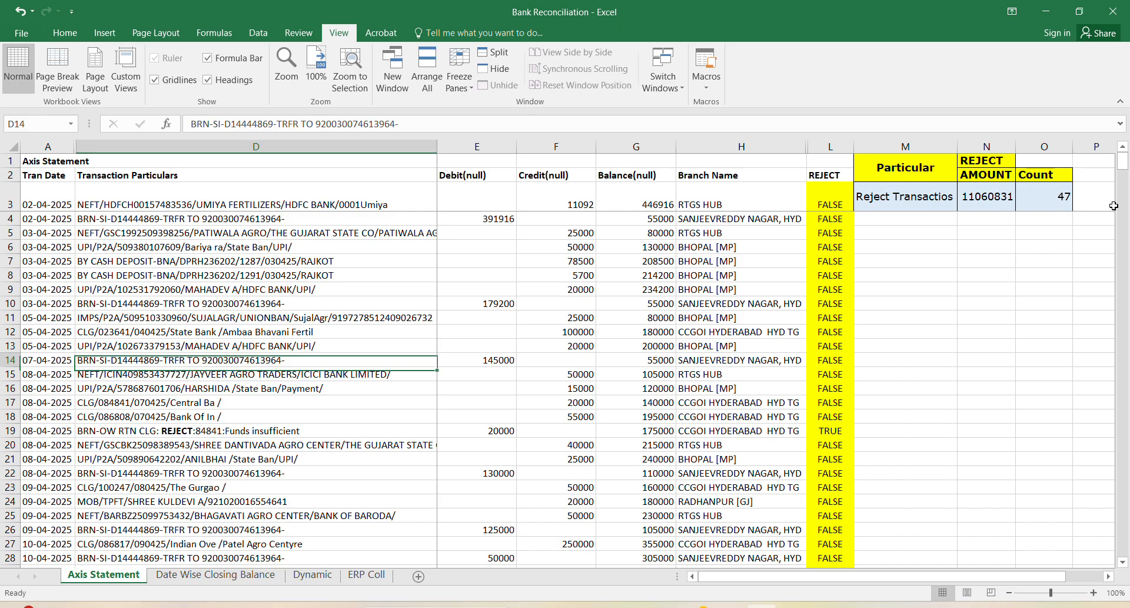
Review row 3 of the statement from the Tran Date column across to the reject summary columns.
{"action": "key", "text": "Right"}
{"action": "key", "text": "Right"}
{"action": "key", "text": "Right"}
{"action": "key", "text": "Right"}
{"action": "key", "text": "Right"}
{"action": "key", "text": "Right"}
{"action": "key", "text": "Up"}
{"action": "key", "text": "Up"}
{"action": "key", "text": "Up"}
{"action": "key", "text": "Up"}
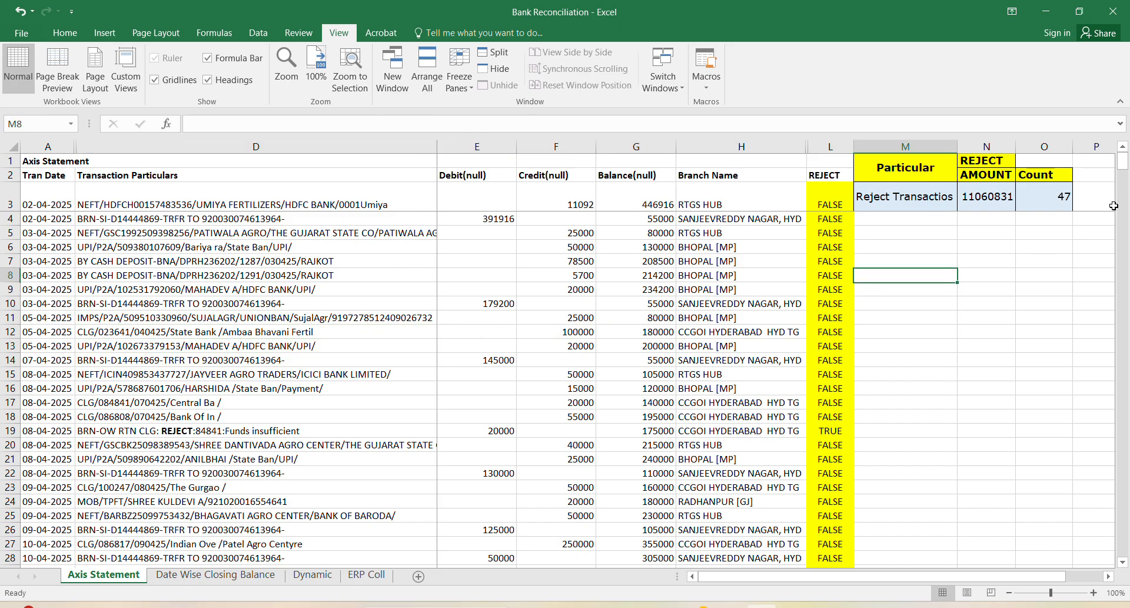
{"action": "key", "text": "Up"}
{"action": "key", "text": "Up"}
{"action": "key", "text": "Up"}
{"action": "key", "text": "Up"}
{"action": "key", "text": "Up"}
{"action": "key", "text": "Right"}
{"action": "key", "text": "Right"}
{"action": "key", "text": "Right"}
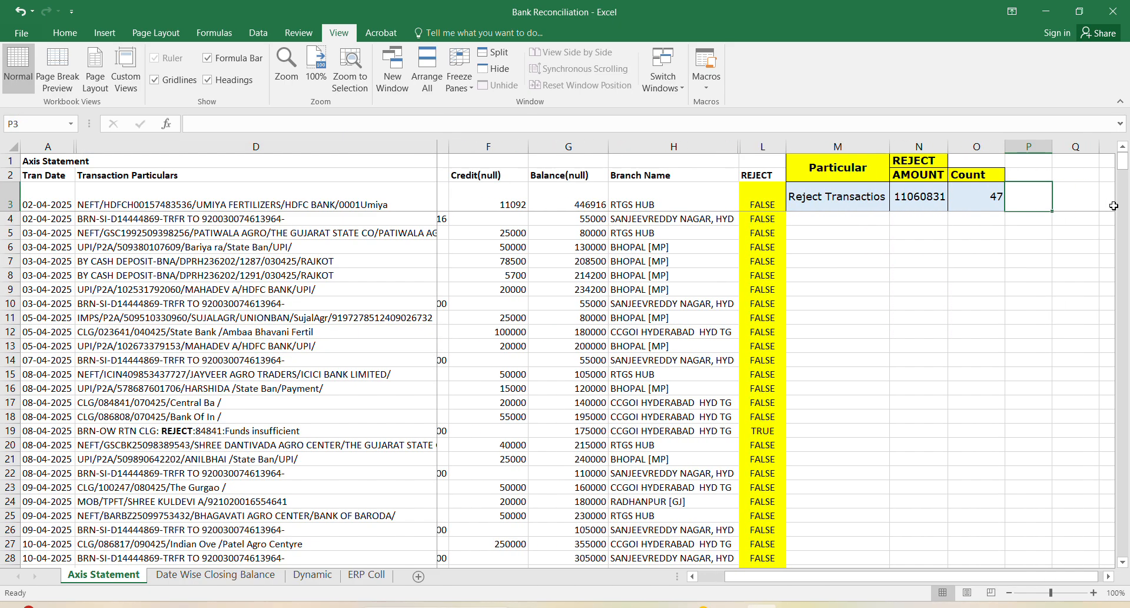
{"action": "key", "text": "Left"}
{"action": "key", "text": "Left"}
{"action": "key", "text": "Left"}
{"action": "key", "text": "Left"}
{"action": "key", "text": "Left"}
{"action": "key", "text": "Left"}
{"action": "key", "text": "Left"}
{"action": "key", "text": "Left"}
{"action": "key", "text": "Left"}
{"action": "key", "text": "Left"}
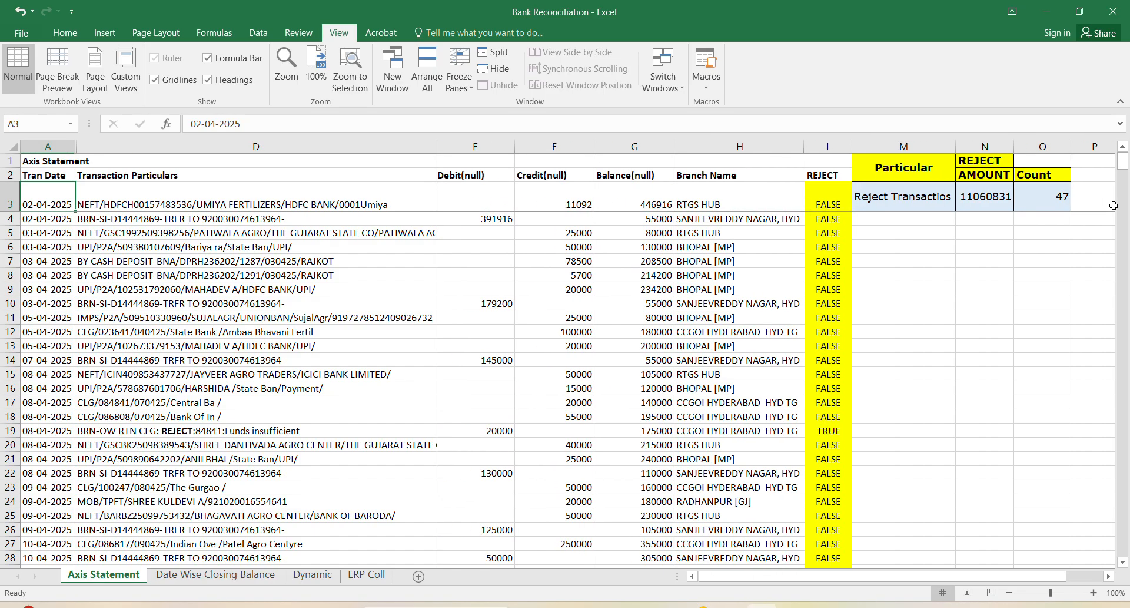
{"action": "key", "text": "Right"}
{"action": "key", "text": "Right"}
{"action": "key", "text": "Right"}
{"action": "key", "text": "Right"}
{"action": "key", "text": "Right"}
{"action": "key", "text": "Right"}
{"action": "key", "text": "Right"}
{"action": "key", "text": "Right"}
{"action": "key", "text": "Right"}
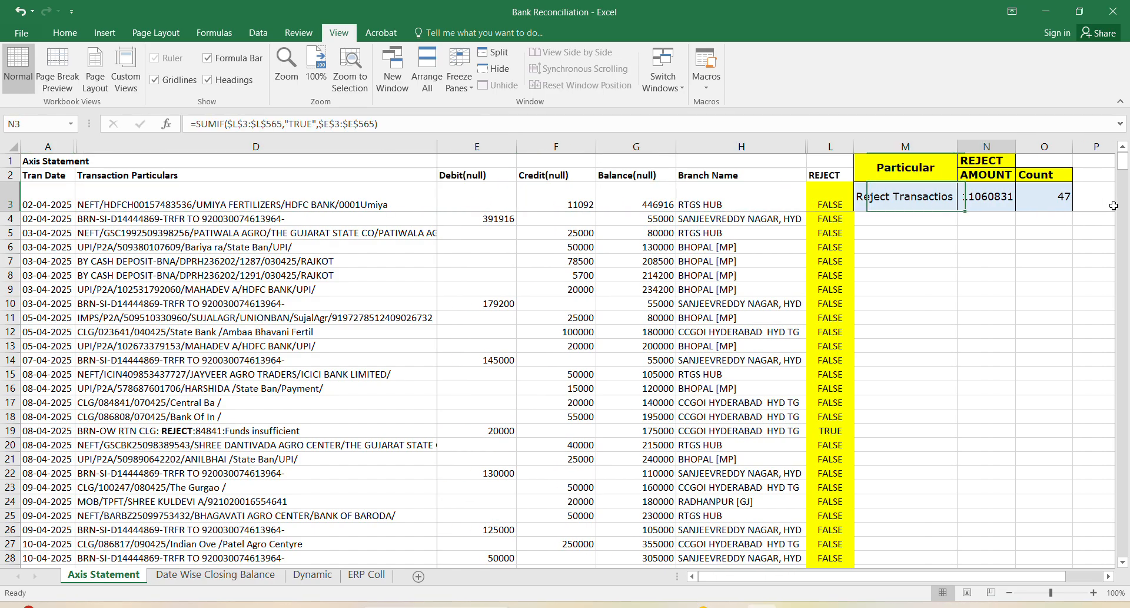
{"action": "key", "text": "Right"}
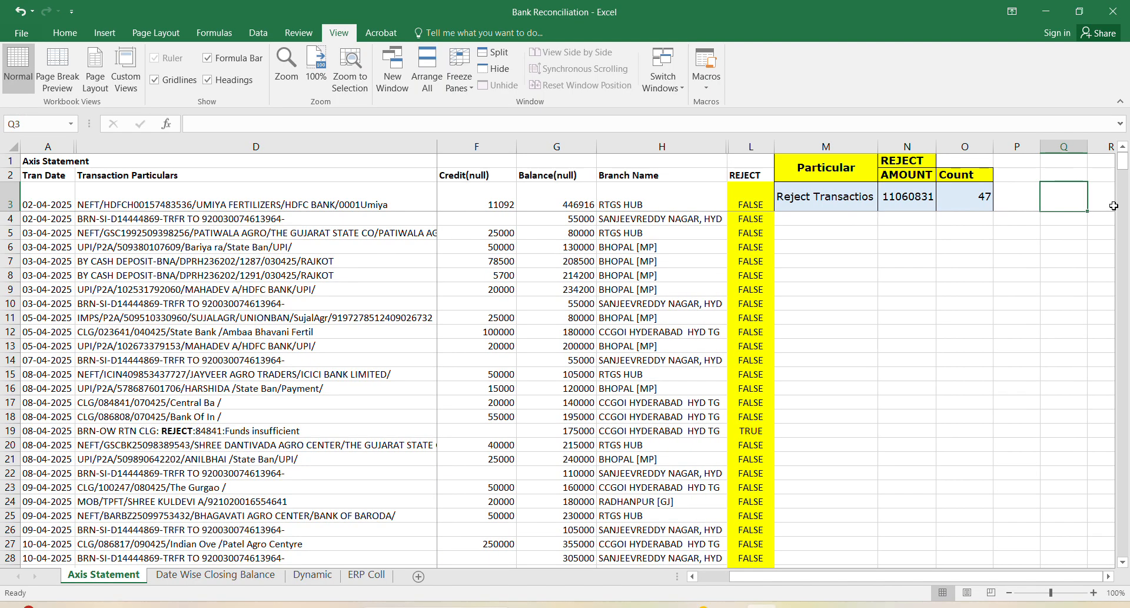
Inspect the SUMIF formula in N3 and the COUNTIF formula in O3 against the statement columns.
{"action": "key", "text": "Left"}
{"action": "key", "text": "Left"}
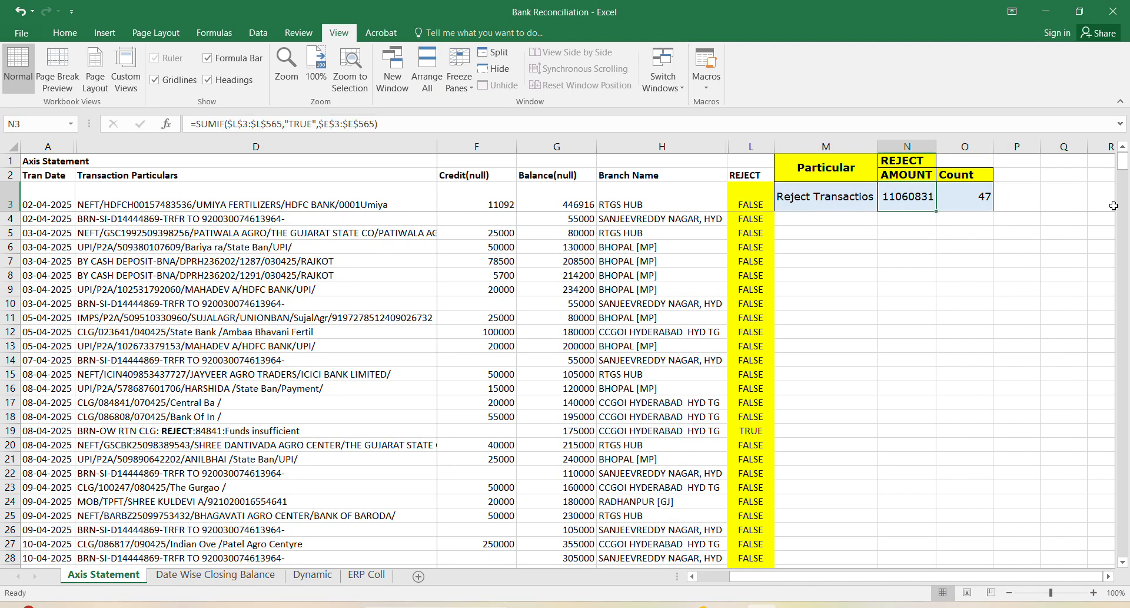
{"action": "key", "text": "Right"}
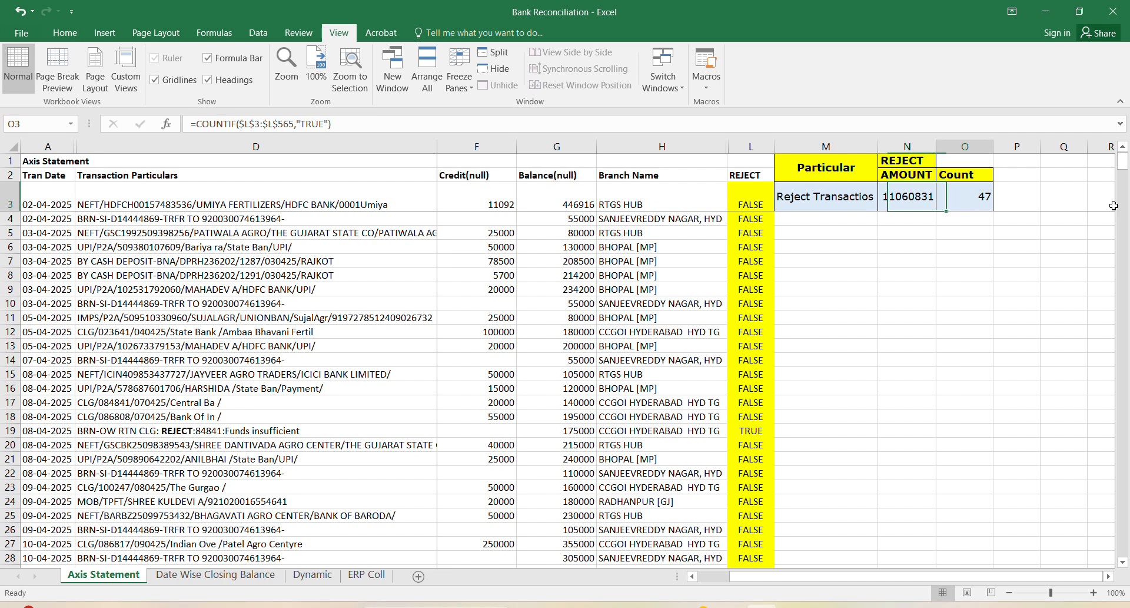
{"action": "key", "text": "Left"}
{"action": "key", "text": "Left"}
{"action": "key", "text": "Left"}
{"action": "key", "text": "Left"}
{"action": "key", "text": "Left"}
{"action": "key", "text": "Left"}
{"action": "key", "text": "Left"}
{"action": "key", "text": "Left"}
{"action": "key", "text": "Left"}
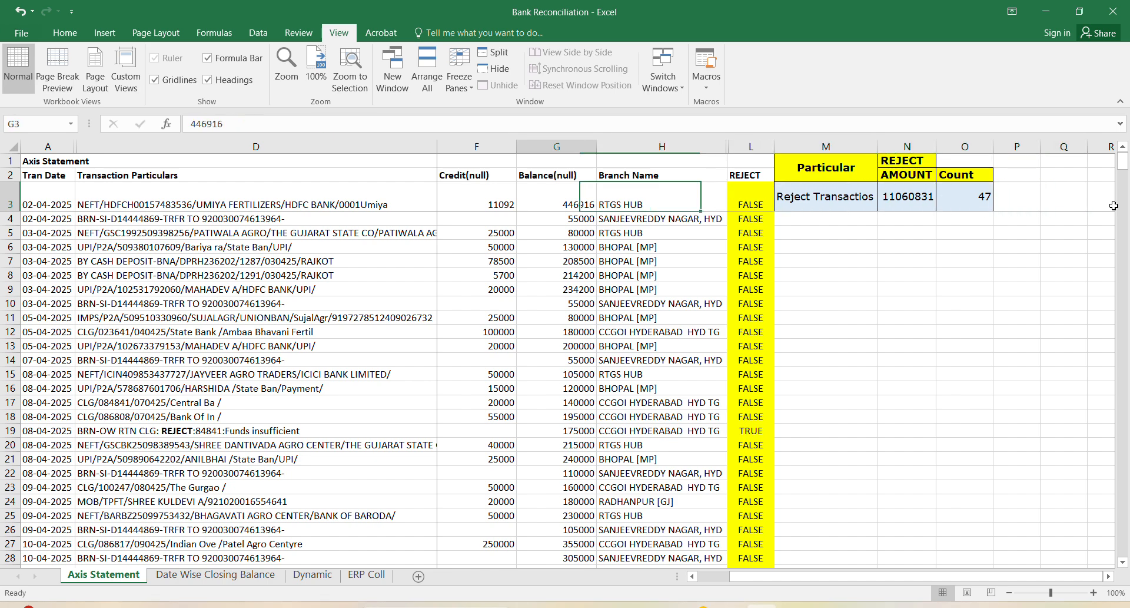
{"action": "key", "text": "Right"}
{"action": "key", "text": "Right"}
{"action": "key", "text": "Right"}
{"action": "key", "text": "Right"}
{"action": "key", "text": "Right"}
{"action": "key", "text": "Right"}
{"action": "key", "text": "Right"}
{"action": "key", "text": "Right"}
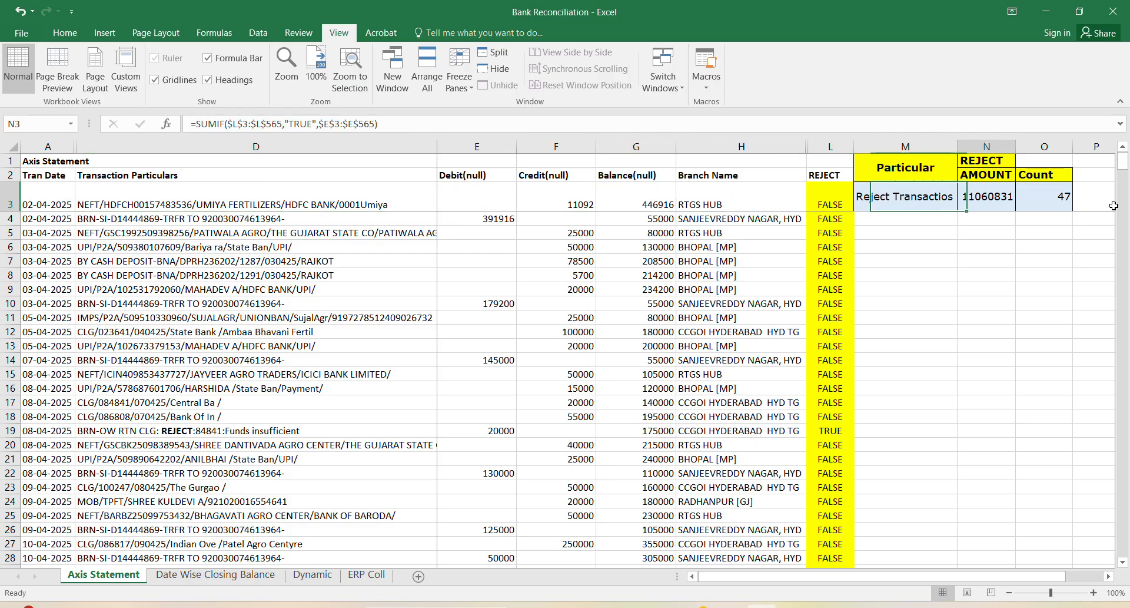
{"action": "key", "text": "Down"}
{"action": "key", "text": "Up"}
{"action": "key", "text": "Up"}
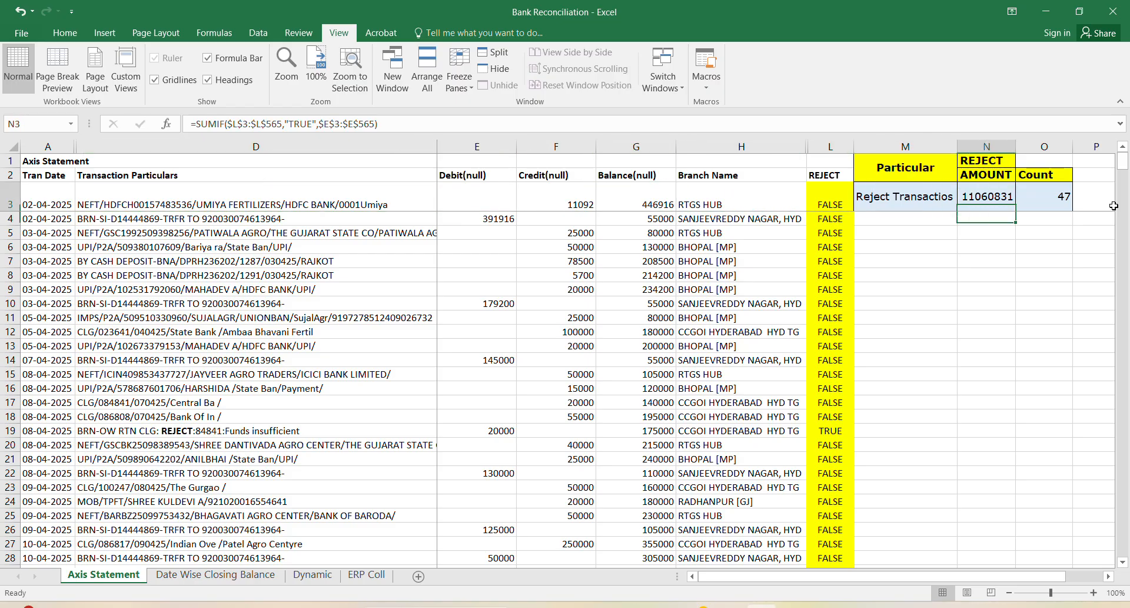
{"action": "key", "text": "Down"}
{"action": "key", "text": "Right"}
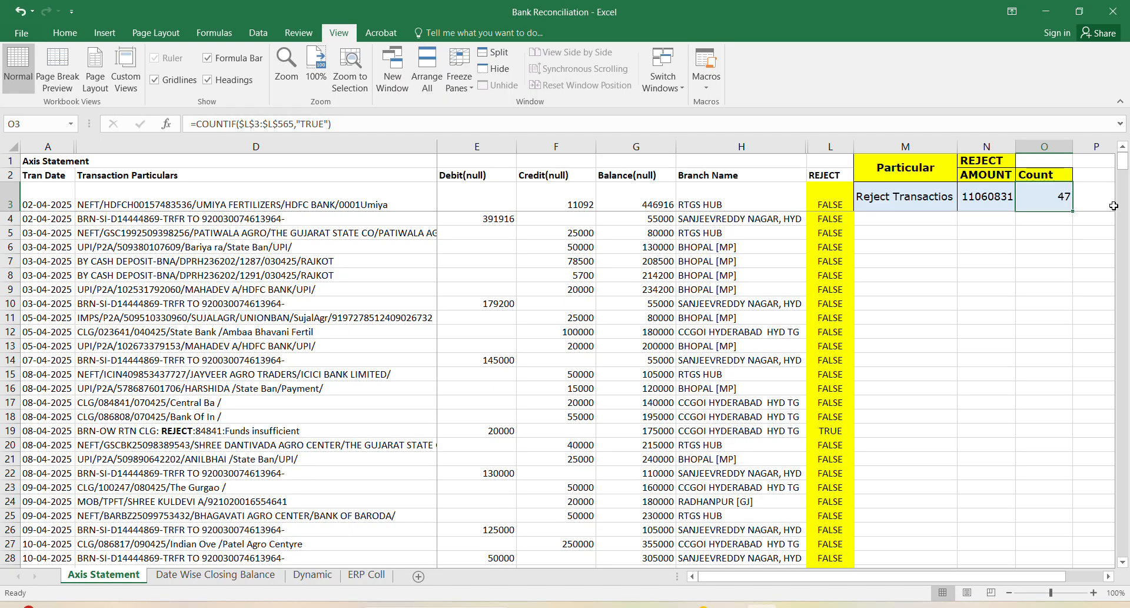
Recheck the reject summary cells M3:O3 alongside the REJECT flag in column L.
{"action": "left_click", "coordinate": [895, 203]}
{"action": "key", "text": "Right"}
{"action": "key", "text": "Right"}
{"action": "key", "text": "Left"}
{"action": "key", "text": "Left"}
{"action": "key", "text": "Right"}
{"action": "key", "text": "Right"}
{"action": "key", "text": "Left"}
{"action": "key", "text": "Left"}
{"action": "key", "text": "Left"}
{"action": "key", "text": "Left"}
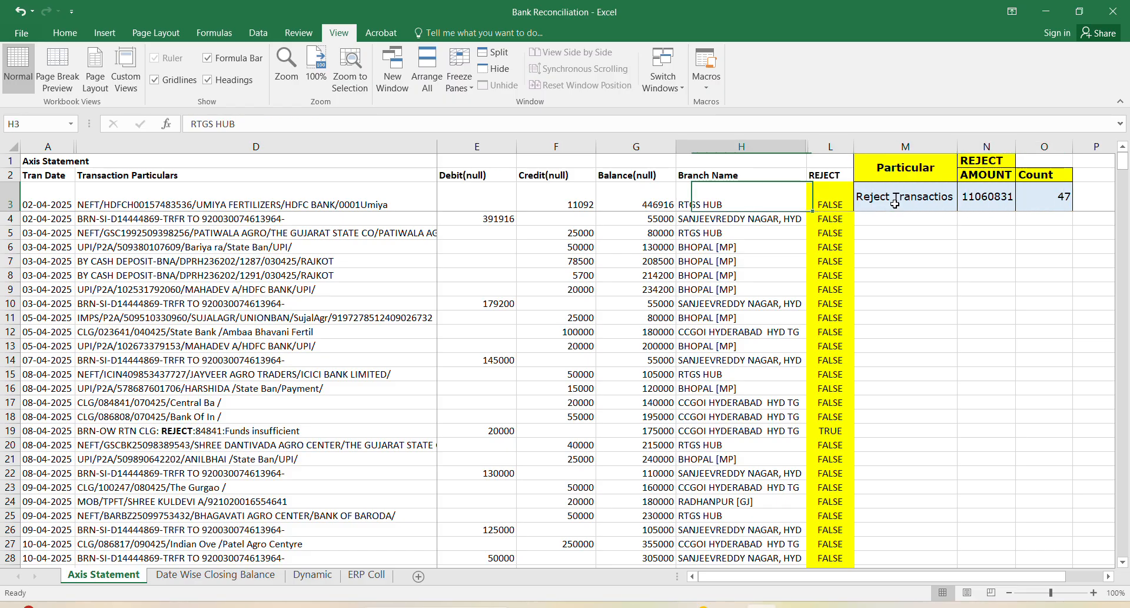
{"action": "key", "text": "Right"}
{"action": "key", "text": "Right"}
{"action": "key", "text": "Right"}
{"action": "key", "text": "Right"}
{"action": "key", "text": "Left"}
{"action": "key", "text": "Left"}
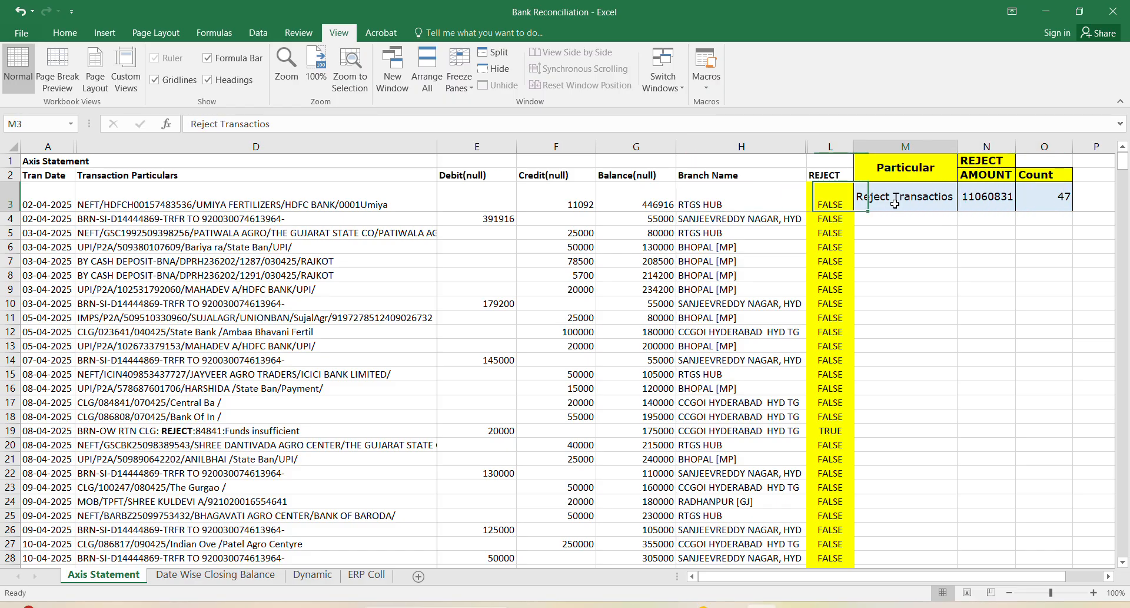
{"action": "key", "text": "Right"}
{"action": "key", "text": "Right"}
{"action": "key", "text": "Left"}
{"action": "key", "text": "Left"}
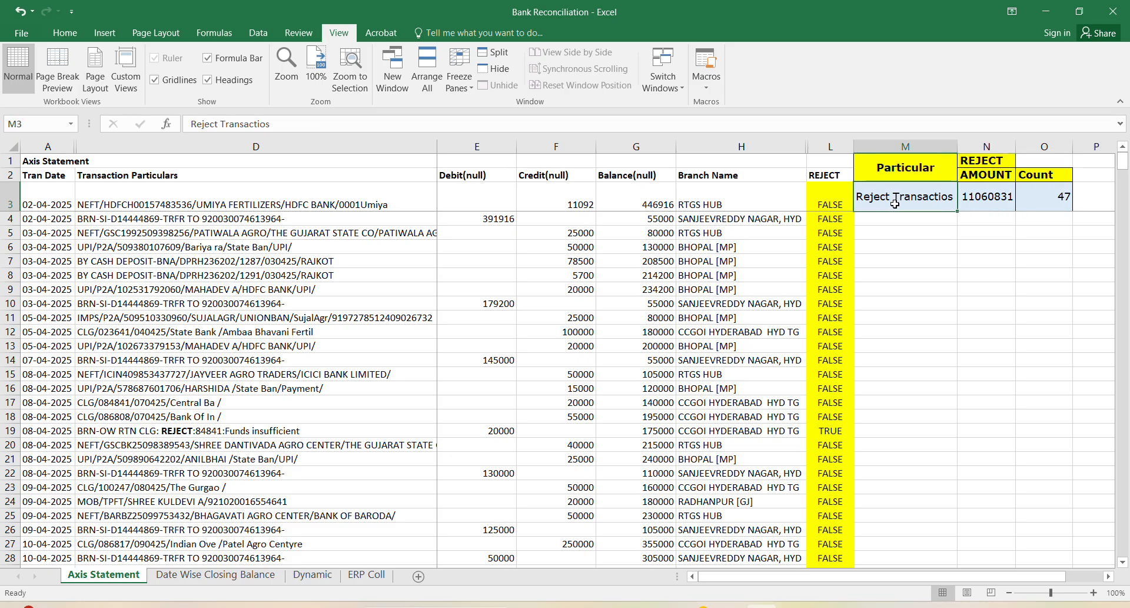